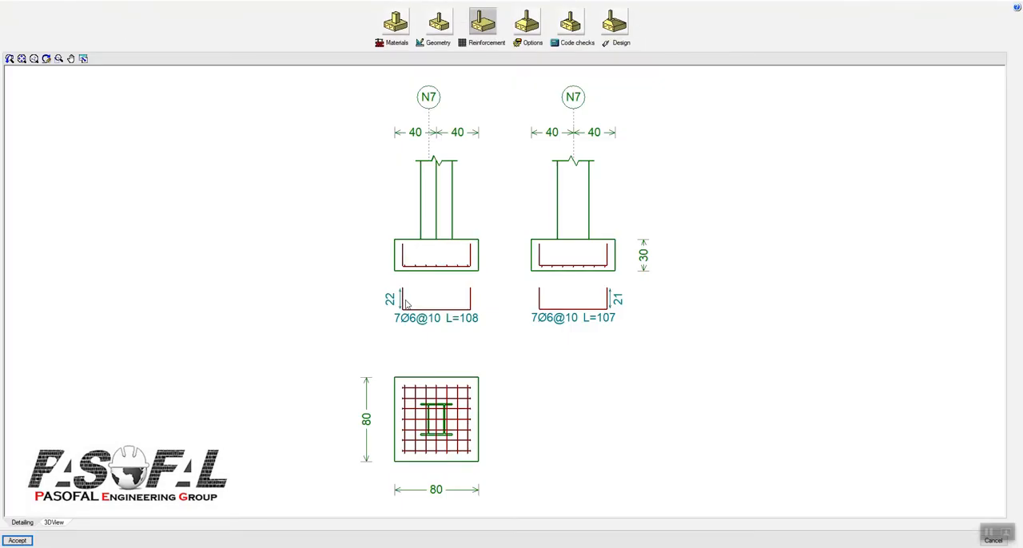
Step: Open the footing's reinforcement settings and move the dialog clear of the section drawings
{"action": "left_click", "coordinate": [487, 41]}
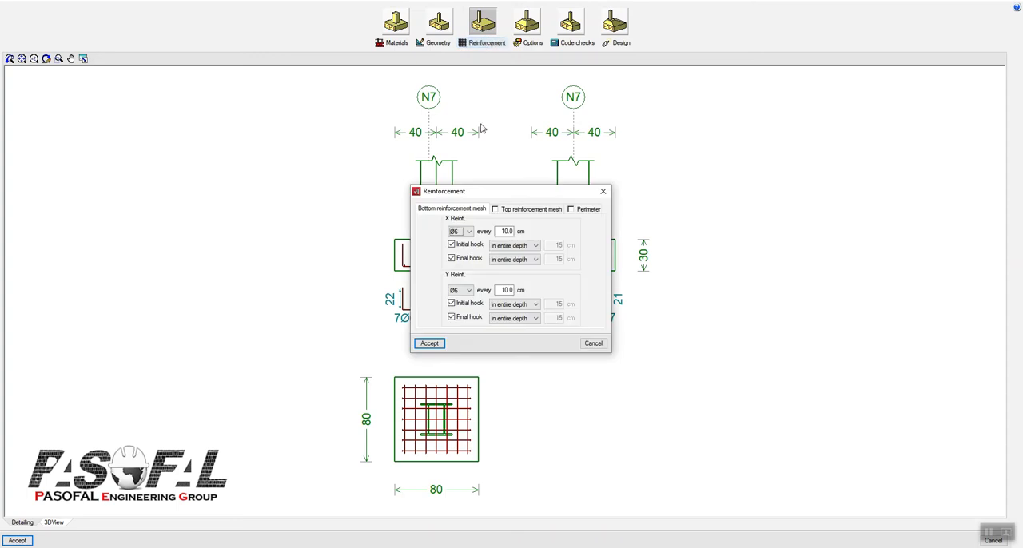
{"action": "left_click_drag", "start_coordinate": [512, 192], "coordinate": [412, 183]}
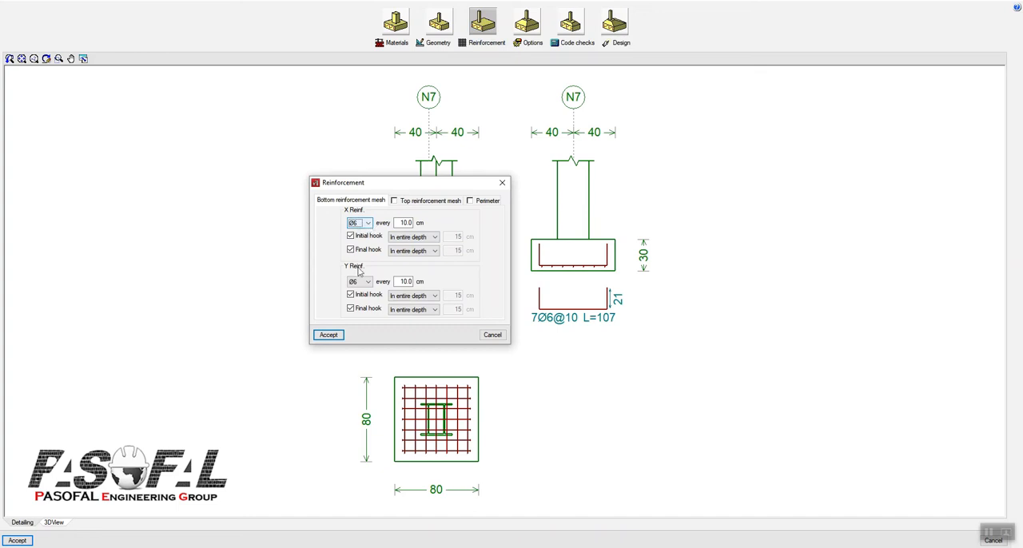
{"action": "left_click_drag", "start_coordinate": [401, 190], "coordinate": [269, 149]}
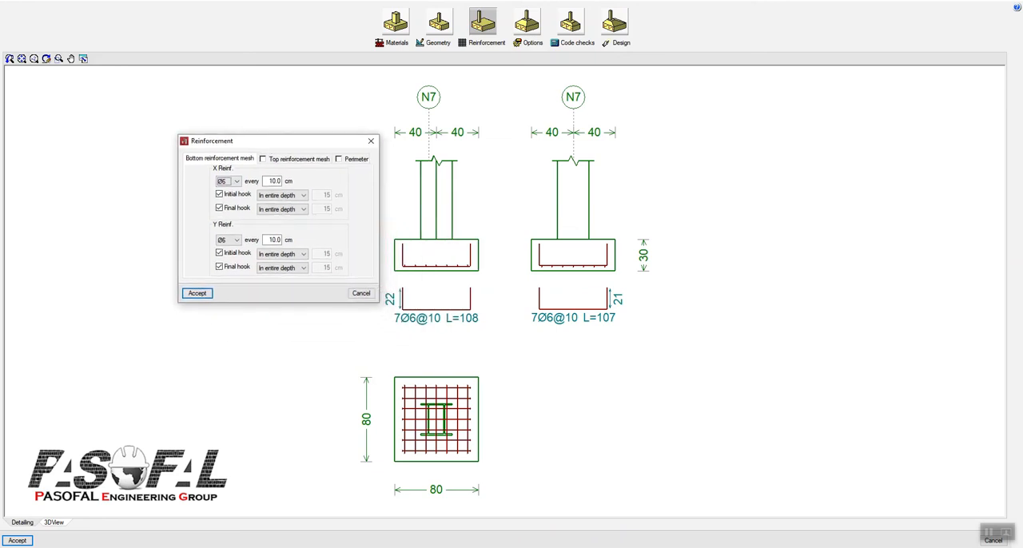
Step: Sketch X and Y axis arrows with their letters beside the footing plan using the annotation pen
{"action": "left_click_drag", "start_coordinate": [831, 547], "coordinate": [830, 287]}
{"action": "left_click", "coordinate": [830, 311]}
{"action": "left_click", "coordinate": [831, 342]}
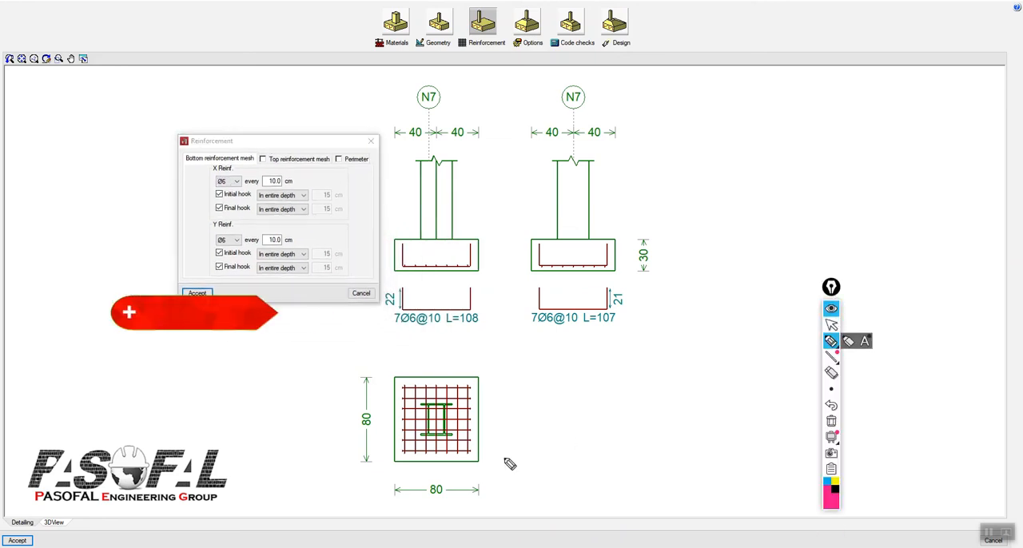
{"action": "left_click_drag", "start_coordinate": [489, 461], "coordinate": [557, 459]}
{"action": "mouse_move", "coordinate": [554, 442]}
{"action": "left_mouse_down"}
{"action": "mouse_move", "coordinate": [573, 452]}
{"action": "mouse_move", "coordinate": [549, 485]}
{"action": "left_mouse_up"}
{"action": "left_click_drag", "start_coordinate": [598, 445], "coordinate": [629, 464]}
{"action": "left_click_drag", "start_coordinate": [618, 446], "coordinate": [604, 462]}
{"action": "mouse_move", "coordinate": [394, 372]}
{"action": "left_mouse_down"}
{"action": "mouse_move", "coordinate": [384, 317]}
{"action": "mouse_move", "coordinate": [404, 336]}
{"action": "mouse_move", "coordinate": [370, 330]}
{"action": "left_mouse_up"}
{"action": "left_click_drag", "start_coordinate": [376, 317], "coordinate": [366, 340]}
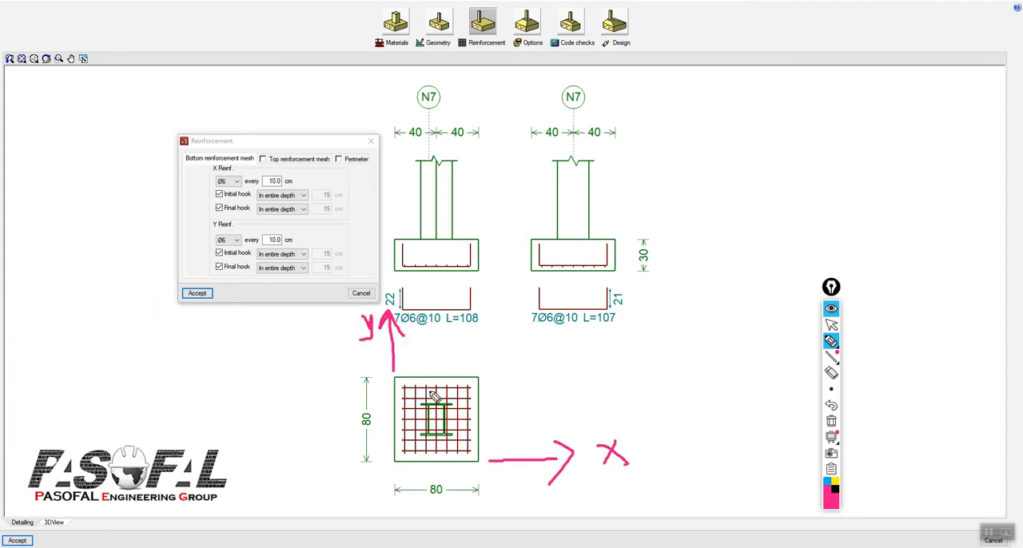
Step: Draw an arrow to the plan's mesh, box the 7Ø6 in both bar callouts, and label them x and y
{"action": "mouse_move", "coordinate": [511, 373]}
{"action": "left_mouse_down"}
{"action": "mouse_move", "coordinate": [478, 395]}
{"action": "mouse_move", "coordinate": [495, 401]}
{"action": "left_mouse_up"}
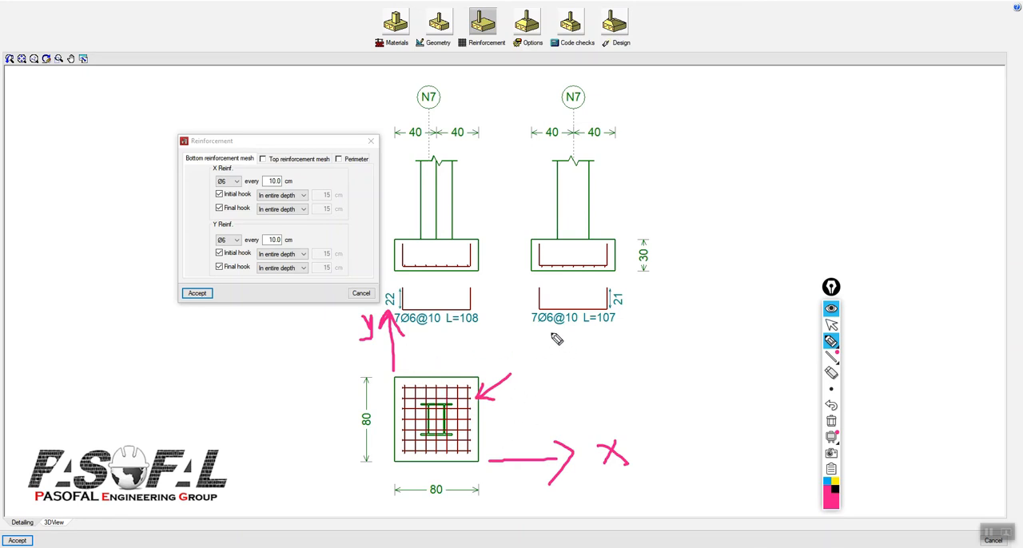
{"action": "mouse_move", "coordinate": [528, 310]}
{"action": "left_mouse_down"}
{"action": "mouse_move", "coordinate": [528, 327]}
{"action": "mouse_move", "coordinate": [552, 329]}
{"action": "mouse_move", "coordinate": [554, 308]}
{"action": "mouse_move", "coordinate": [529, 311]}
{"action": "left_mouse_up"}
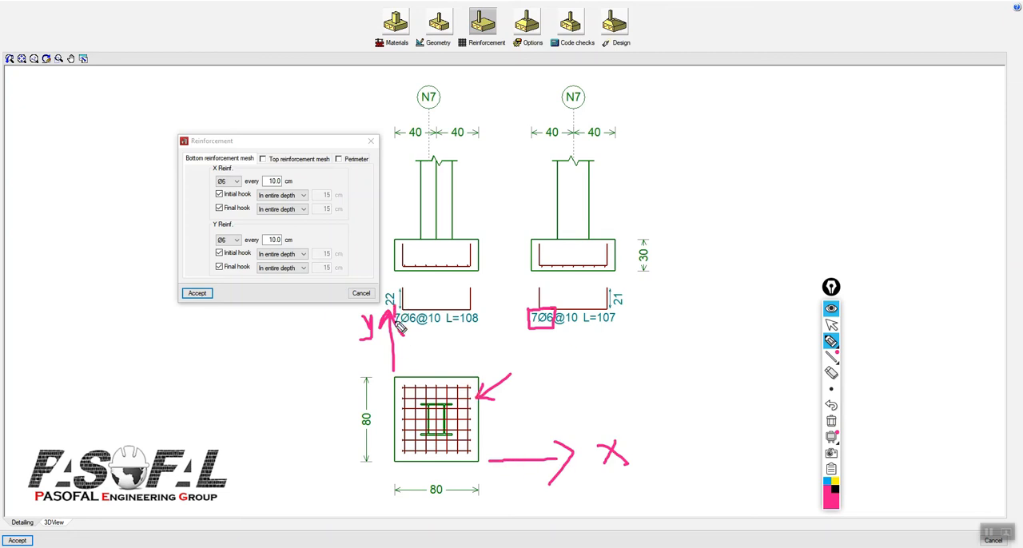
{"action": "mouse_move", "coordinate": [415, 326]}
{"action": "left_mouse_down"}
{"action": "mouse_move", "coordinate": [417, 308]}
{"action": "mouse_move", "coordinate": [416, 326]}
{"action": "left_mouse_up"}
{"action": "left_click_drag", "start_coordinate": [429, 287], "coordinate": [426, 294]}
{"action": "left_click_drag", "start_coordinate": [428, 286], "coordinate": [434, 293]}
{"action": "mouse_move", "coordinate": [563, 286]}
{"action": "left_mouse_down"}
{"action": "mouse_move", "coordinate": [575, 280]}
{"action": "mouse_move", "coordinate": [561, 293]}
{"action": "left_mouse_up"}
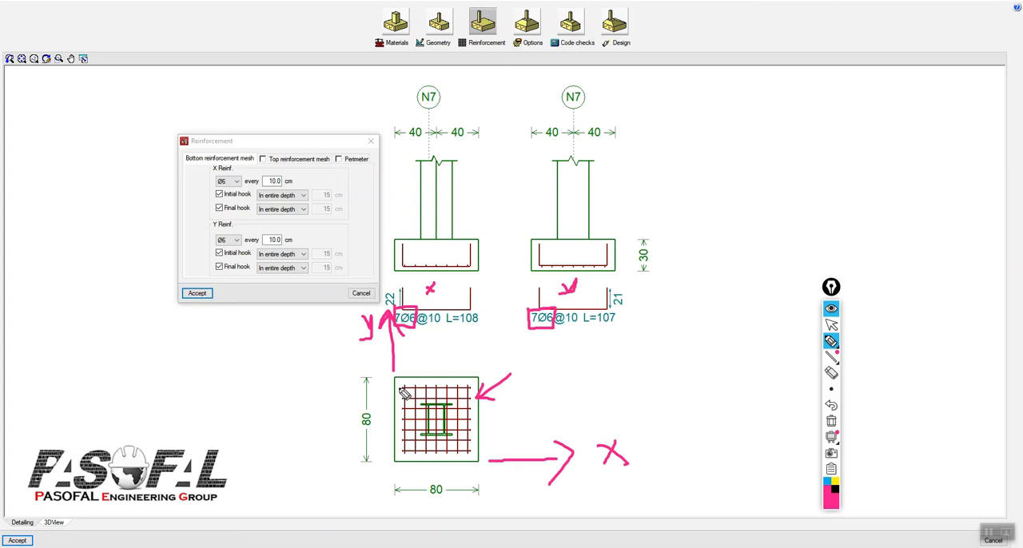
Step: Tick the individual mesh bars along two edges of the plan, box the Reinforcement command, and clear all annotations
{"action": "left_click_drag", "start_coordinate": [395, 388], "coordinate": [400, 388]}
{"action": "mouse_move", "coordinate": [396, 397]}
{"action": "left_mouse_down"}
{"action": "mouse_move", "coordinate": [405, 466]}
{"action": "mouse_move", "coordinate": [467, 465]}
{"action": "left_mouse_up"}
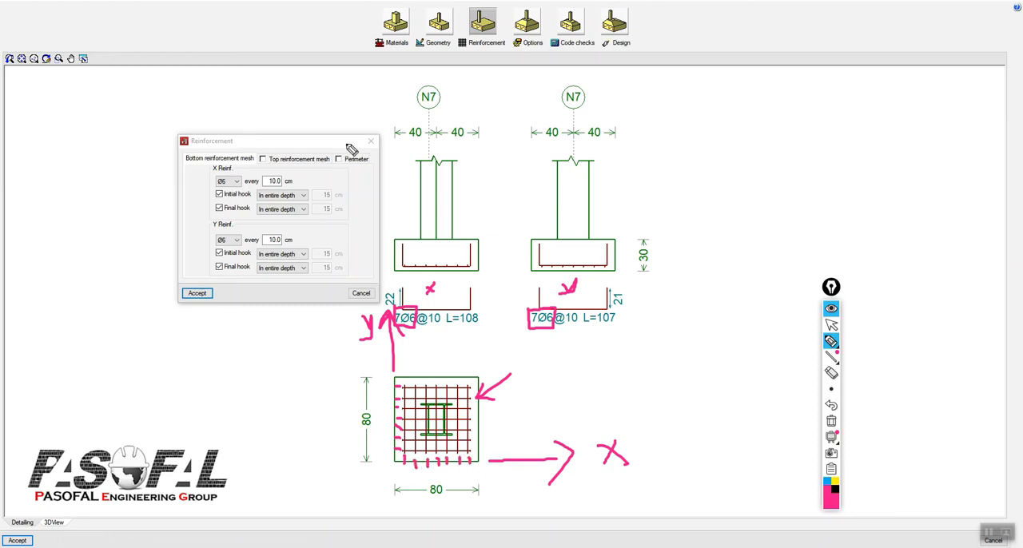
{"action": "mouse_move", "coordinate": [514, 43]}
{"action": "left_mouse_down"}
{"action": "mouse_move", "coordinate": [462, 56]}
{"action": "mouse_move", "coordinate": [457, 36]}
{"action": "mouse_move", "coordinate": [501, 34]}
{"action": "mouse_move", "coordinate": [512, 50]}
{"action": "left_mouse_up"}
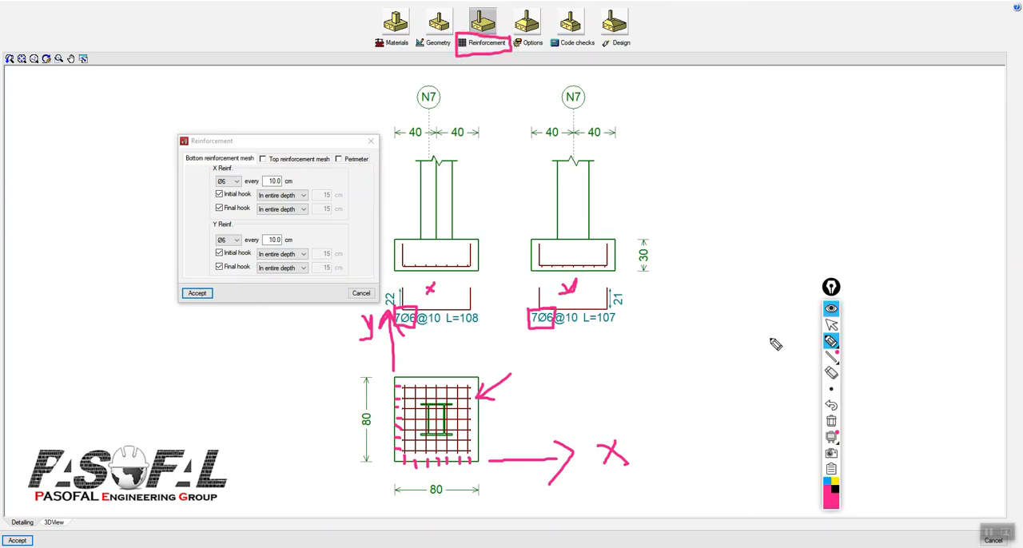
{"action": "left_click", "coordinate": [831, 421]}
Step: Set the bottom mesh's X reinforcement to Ø10 bars every 12.5 cm
{"action": "left_click", "coordinate": [831, 324]}
{"action": "left_click", "coordinate": [235, 181]}
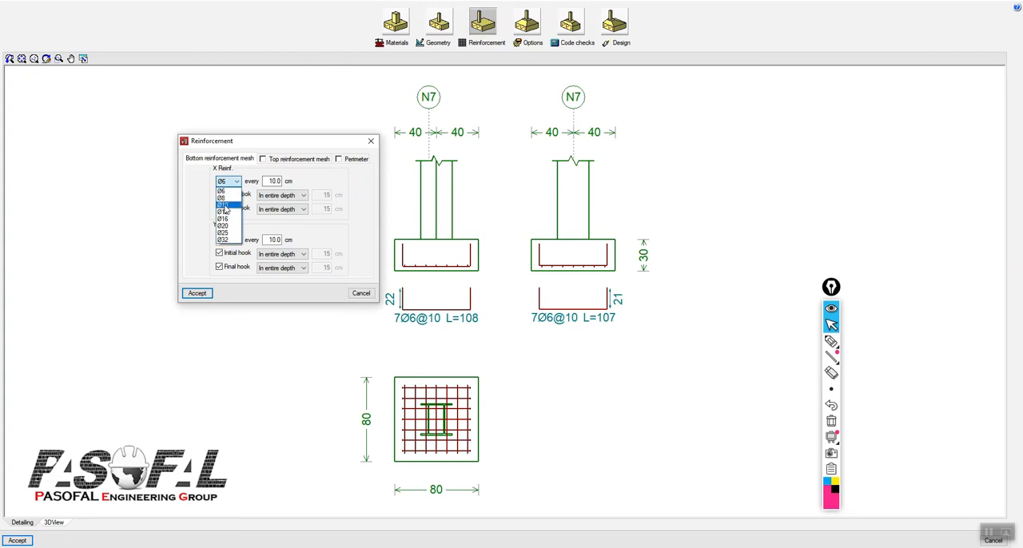
{"action": "left_click", "coordinate": [223, 205]}
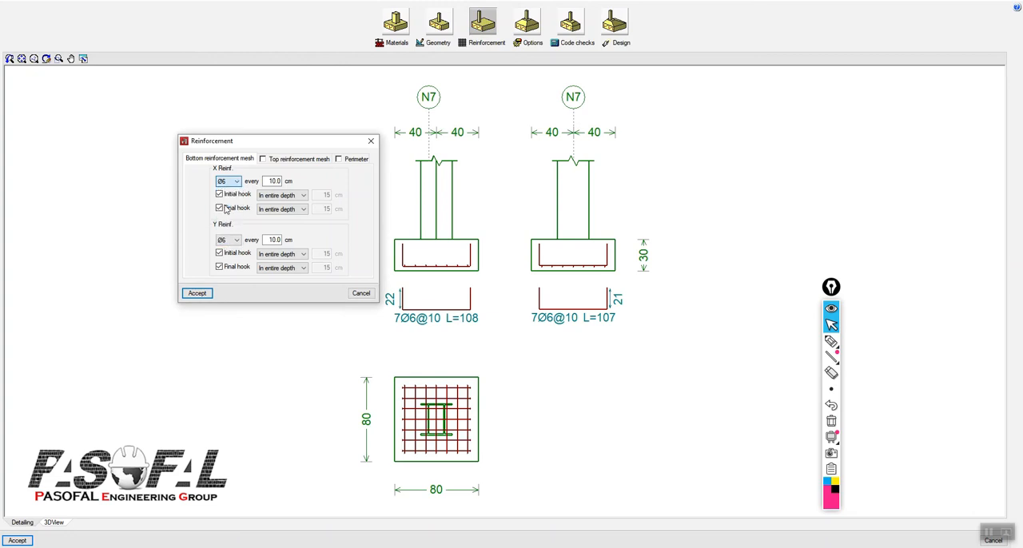
{"action": "double_click", "coordinate": [275, 182]}
{"action": "left_click", "coordinate": [273, 182]}
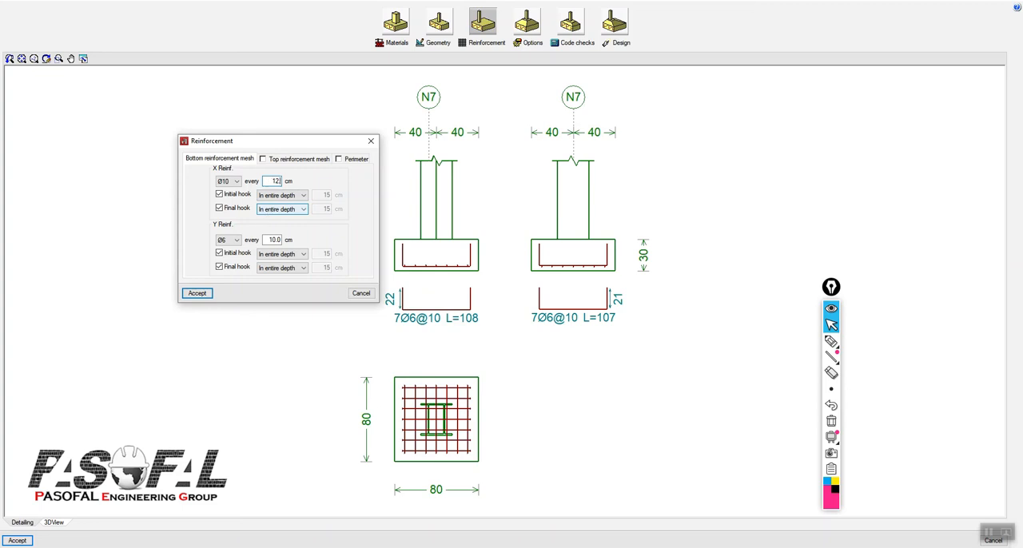
Step: Set the bottom mesh's Y reinforcement to Ø10 bars every 12.5 cm and accept the reinforcement
{"action": "left_click", "coordinate": [237, 241]}
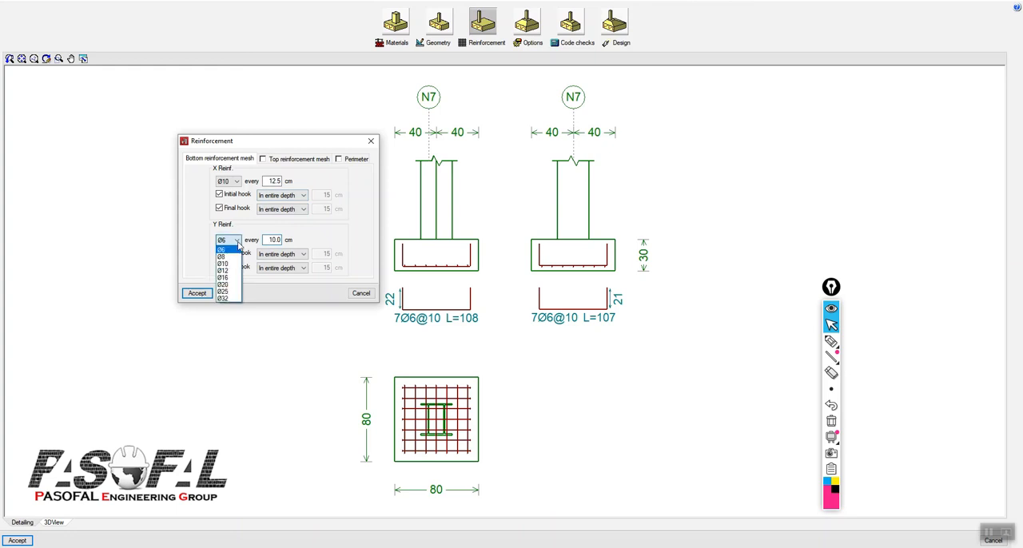
{"action": "left_click", "coordinate": [228, 270]}
{"action": "left_click_drag", "start_coordinate": [266, 240], "coordinate": [290, 246]}
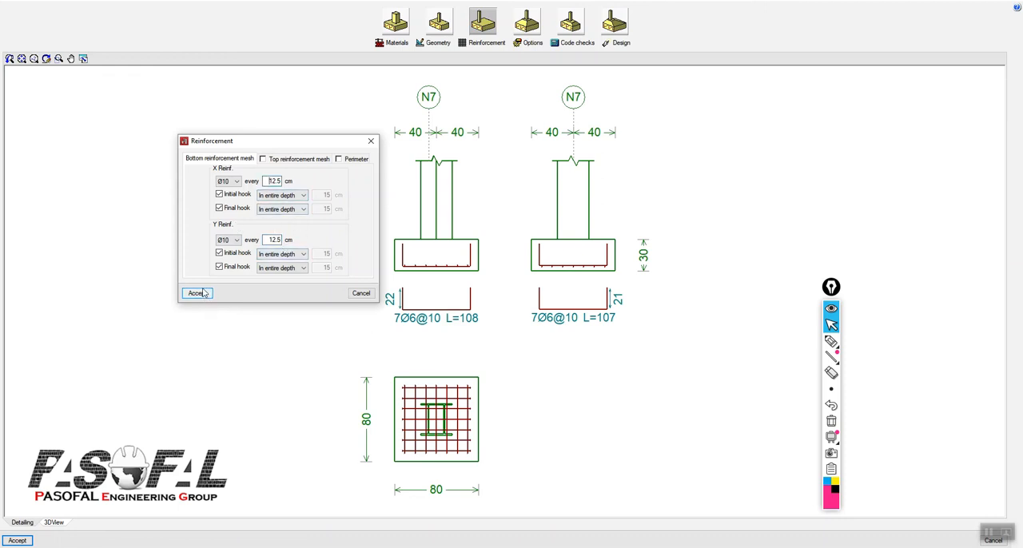
{"action": "left_click", "coordinate": [198, 294]}
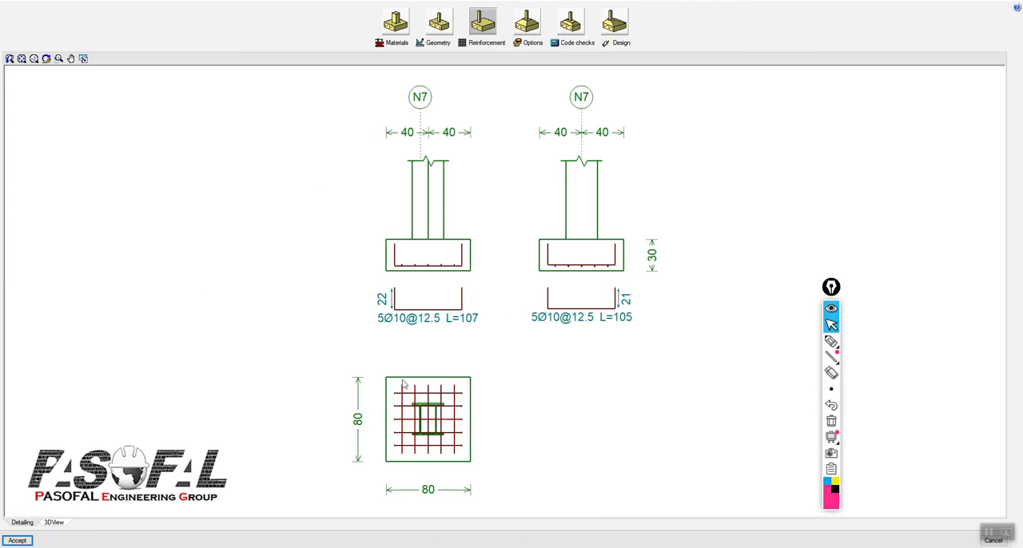
Step: Underline the Ø10 diameter and box the bar count in both reinforcement callouts with the pen
{"action": "left_click", "coordinate": [831, 342]}
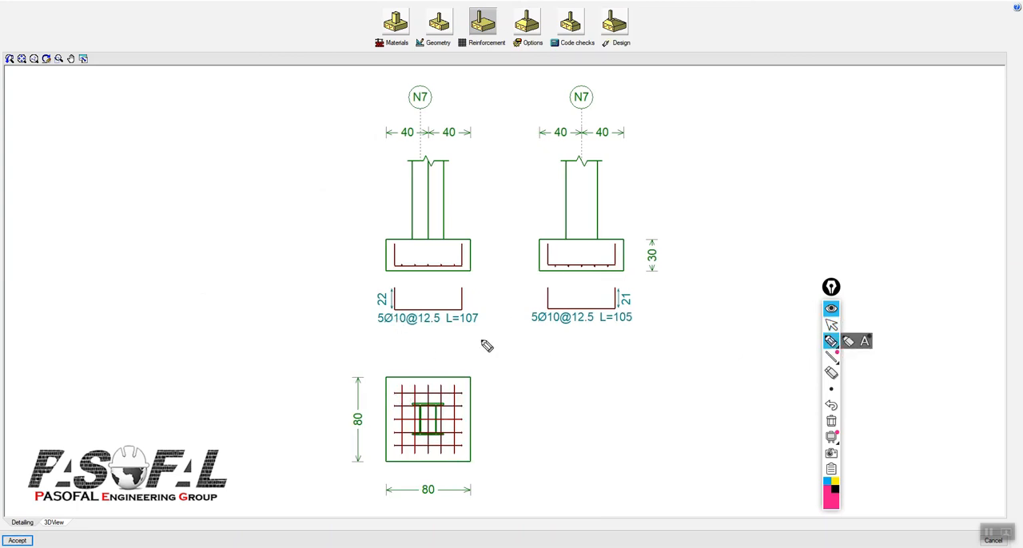
{"action": "left_click_drag", "start_coordinate": [384, 325], "coordinate": [406, 326]}
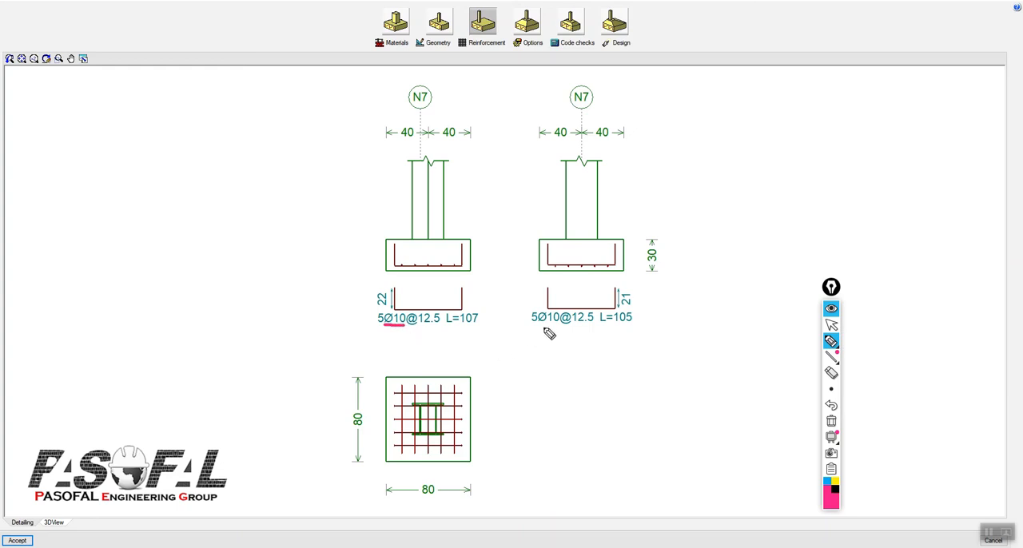
{"action": "left_click_drag", "start_coordinate": [539, 324], "coordinate": [558, 323]}
{"action": "mouse_move", "coordinate": [529, 312]}
{"action": "left_mouse_down"}
{"action": "mouse_move", "coordinate": [538, 324]}
{"action": "mouse_move", "coordinate": [528, 311]}
{"action": "left_mouse_up"}
{"action": "mouse_move", "coordinate": [389, 310]}
{"action": "left_mouse_down"}
{"action": "mouse_move", "coordinate": [376, 326]}
{"action": "mouse_move", "coordinate": [373, 315]}
{"action": "mouse_move", "coordinate": [387, 313]}
{"action": "left_mouse_up"}
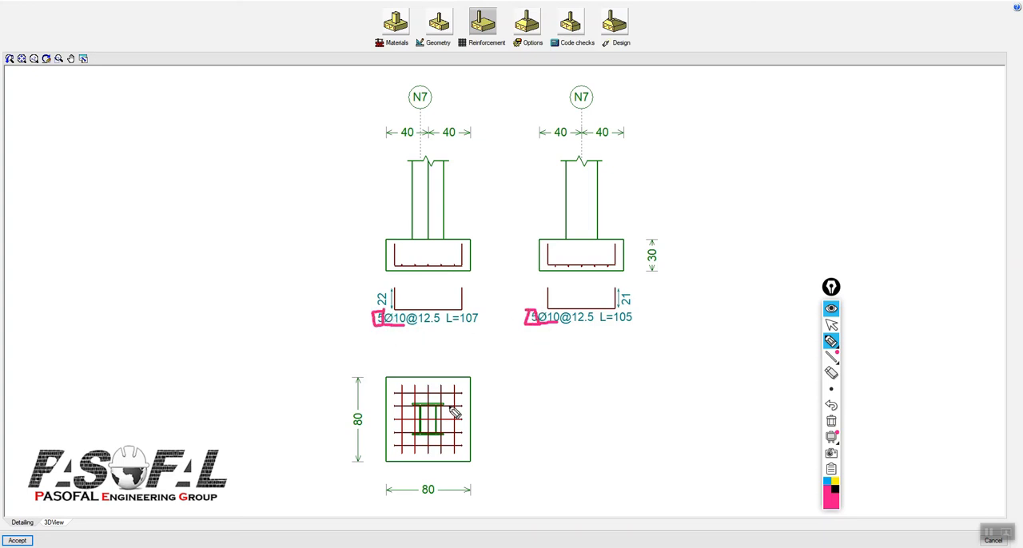
Step: Tick each mesh bar along two edges of the footing plan and clear the annotations
{"action": "left_click_drag", "start_coordinate": [472, 398], "coordinate": [478, 449]}
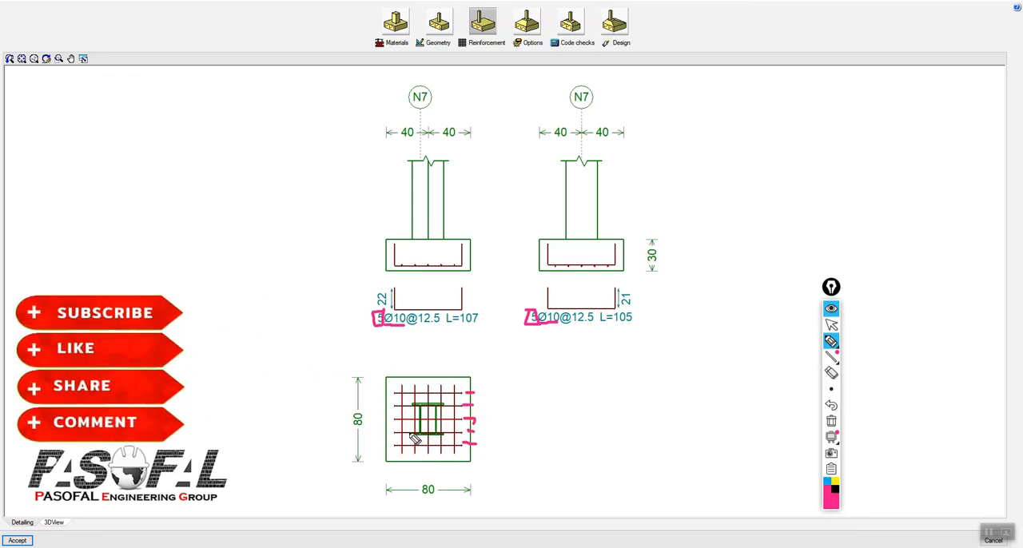
{"action": "mouse_move", "coordinate": [401, 380]}
{"action": "left_mouse_down"}
{"action": "mouse_move", "coordinate": [400, 369]}
{"action": "mouse_move", "coordinate": [417, 367]}
{"action": "left_mouse_up"}
{"action": "mouse_move", "coordinate": [429, 381]}
{"action": "left_mouse_down"}
{"action": "mouse_move", "coordinate": [429, 369]}
{"action": "mouse_move", "coordinate": [461, 366]}
{"action": "left_mouse_up"}
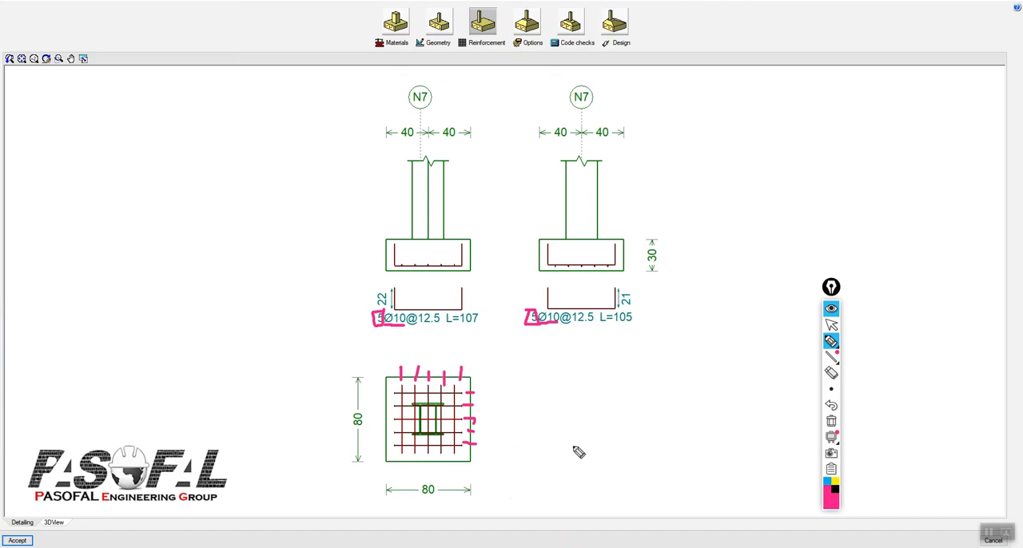
{"action": "left_click", "coordinate": [832, 421]}
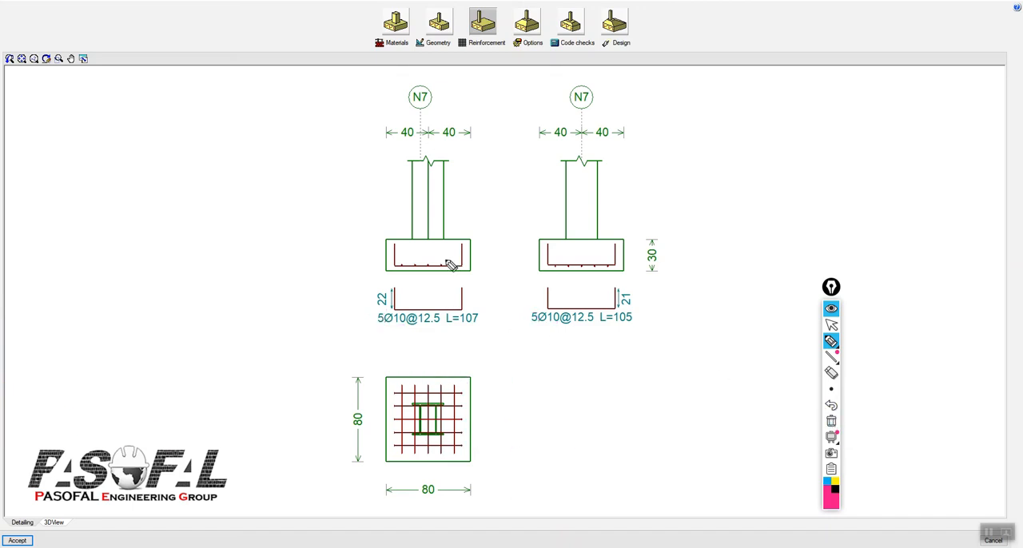
Step: Mark the footing's depth in section and its two plan dimensions with the pen, and clear the marks
{"action": "left_click_drag", "start_coordinate": [477, 239], "coordinate": [488, 270]}
{"action": "left_click_drag", "start_coordinate": [476, 273], "coordinate": [475, 279]}
{"action": "mouse_move", "coordinate": [369, 399]}
{"action": "left_mouse_down"}
{"action": "mouse_move", "coordinate": [374, 423]}
{"action": "mouse_move", "coordinate": [371, 410]}
{"action": "left_mouse_up"}
{"action": "left_click_drag", "start_coordinate": [450, 484], "coordinate": [446, 476]}
{"action": "left_click", "coordinate": [831, 421]}
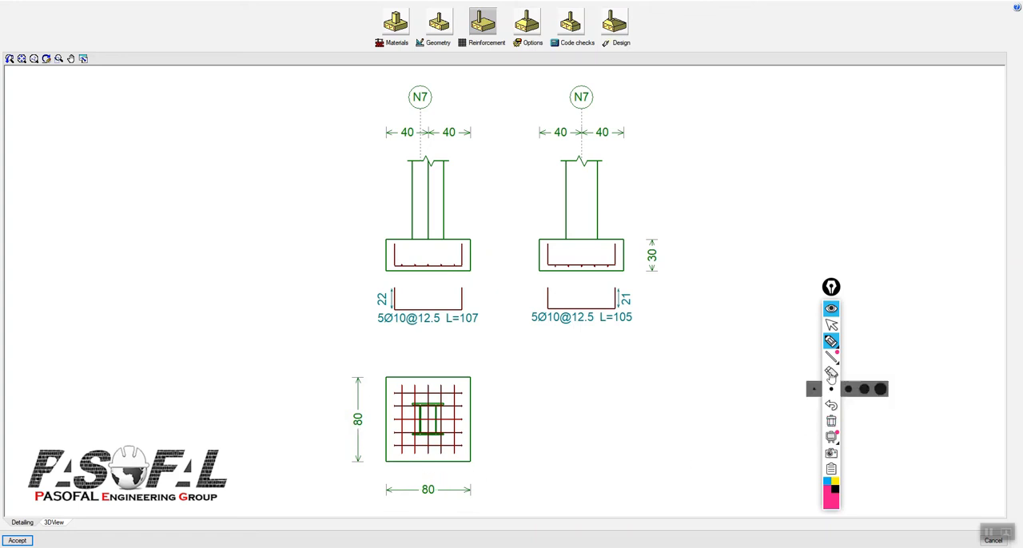
Step: Open the footing's geometry settings and place the dialog beside the section drawings
{"action": "left_click", "coordinate": [831, 324]}
{"action": "left_click", "coordinate": [442, 46]}
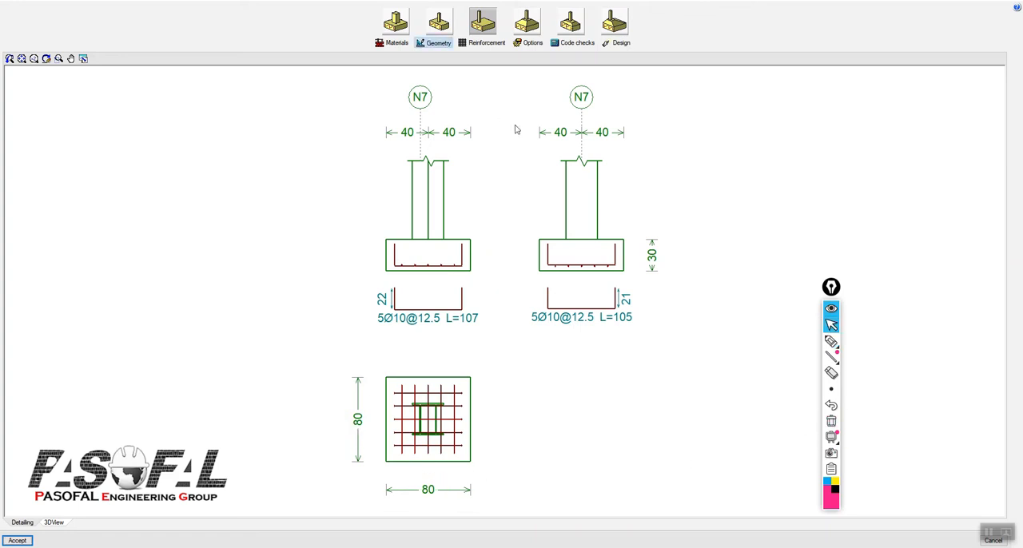
{"action": "left_click_drag", "start_coordinate": [632, 202], "coordinate": [737, 145]}
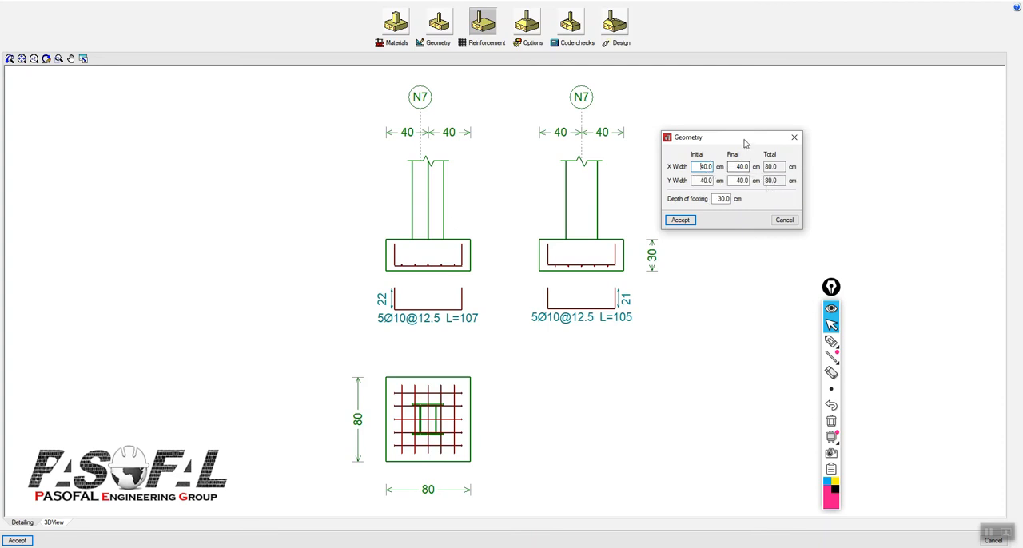
{"action": "left_click_drag", "start_coordinate": [745, 143], "coordinate": [716, 139]}
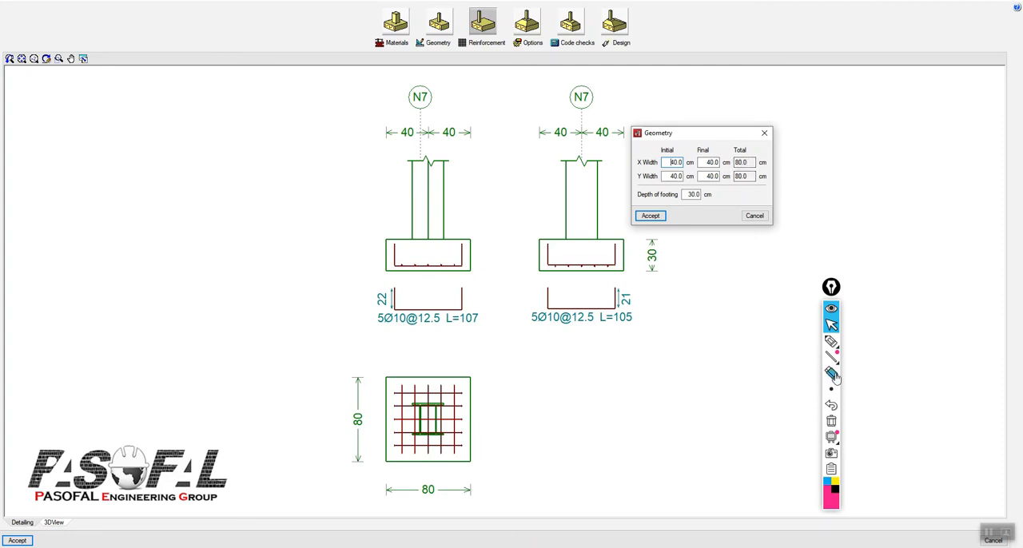
Step: Sketch a vertical centreline through the footing plan, annotate each half as 400 mm, and clear all annotations
{"action": "left_click", "coordinate": [831, 341]}
{"action": "left_click_drag", "start_coordinate": [428, 357], "coordinate": [428, 493]}
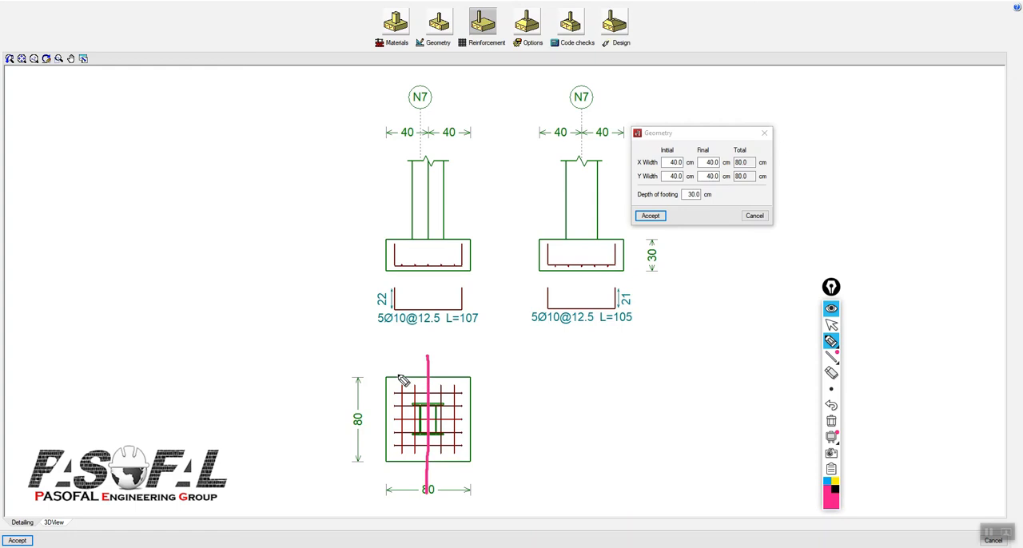
{"action": "left_click_drag", "start_coordinate": [402, 353], "coordinate": [408, 361]}
{"action": "mouse_move", "coordinate": [405, 354]}
{"action": "left_mouse_down"}
{"action": "mouse_move", "coordinate": [404, 367]}
{"action": "mouse_move", "coordinate": [426, 344]}
{"action": "left_mouse_up"}
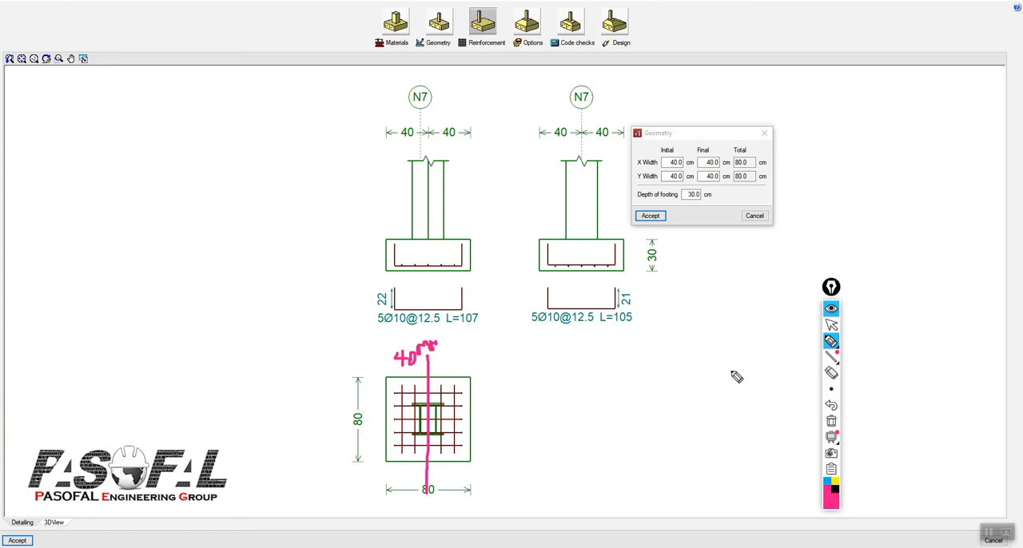
{"action": "left_click", "coordinate": [832, 405]}
{"action": "left_click", "coordinate": [831, 405]}
{"action": "mouse_move", "coordinate": [424, 362]}
{"action": "left_mouse_down"}
{"action": "mouse_move", "coordinate": [415, 343]}
{"action": "mouse_move", "coordinate": [430, 332]}
{"action": "mouse_move", "coordinate": [450, 339]}
{"action": "mouse_move", "coordinate": [451, 329]}
{"action": "mouse_move", "coordinate": [456, 365]}
{"action": "mouse_move", "coordinate": [508, 350]}
{"action": "left_mouse_up"}
{"action": "left_click_drag", "start_coordinate": [619, 161], "coordinate": [635, 177]}
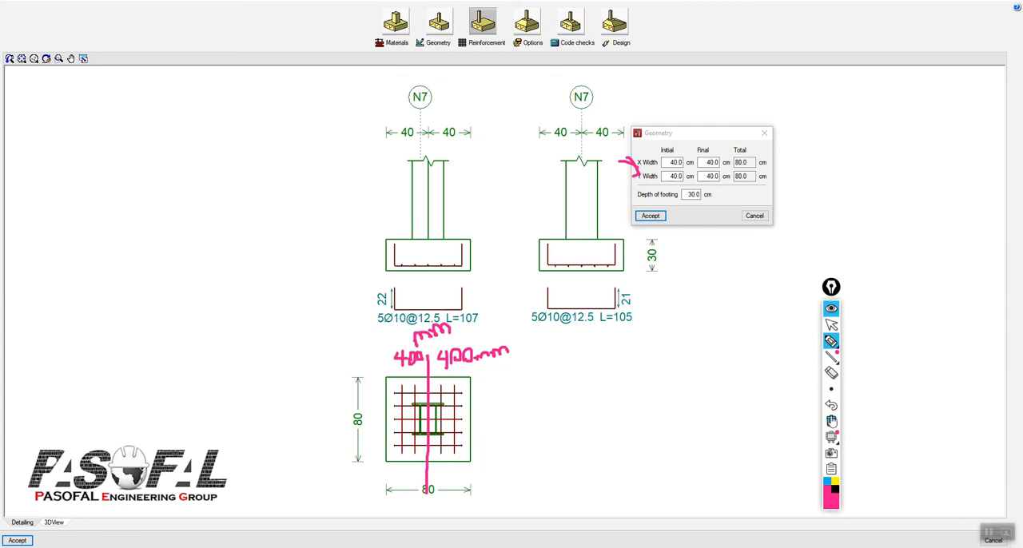
{"action": "left_click", "coordinate": [832, 421]}
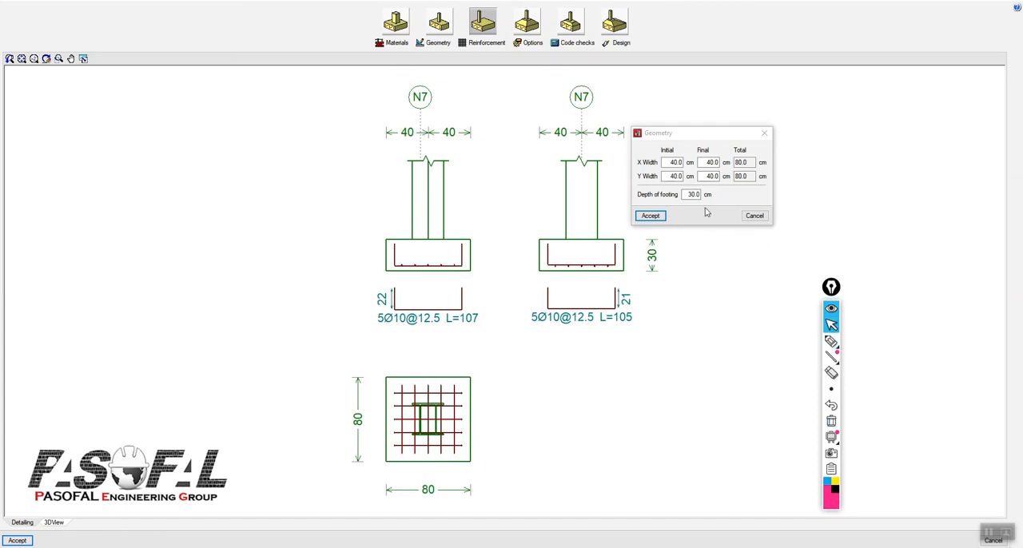
Step: Set the footing's initial and final Y widths to 50 cm and its depth to 50 cm, and accept the geometry
{"action": "double_click", "coordinate": [675, 176]}
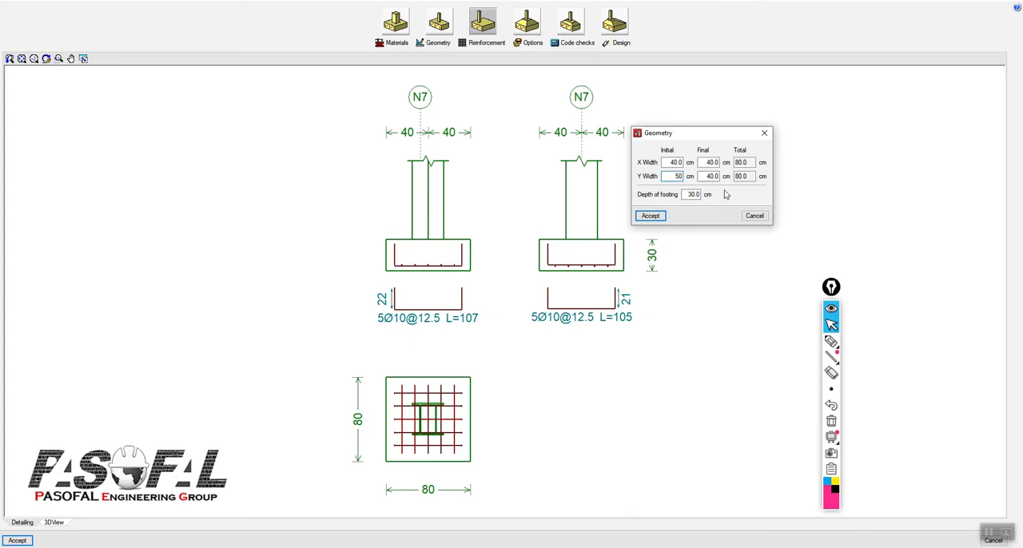
{"action": "type", "text": "50"}
{"action": "key", "text": "Tab"}
{"action": "type", "text": "50"}
{"action": "left_click", "coordinate": [673, 162]}
{"action": "left_click", "coordinate": [685, 194]}
{"action": "left_click", "coordinate": [672, 175]}
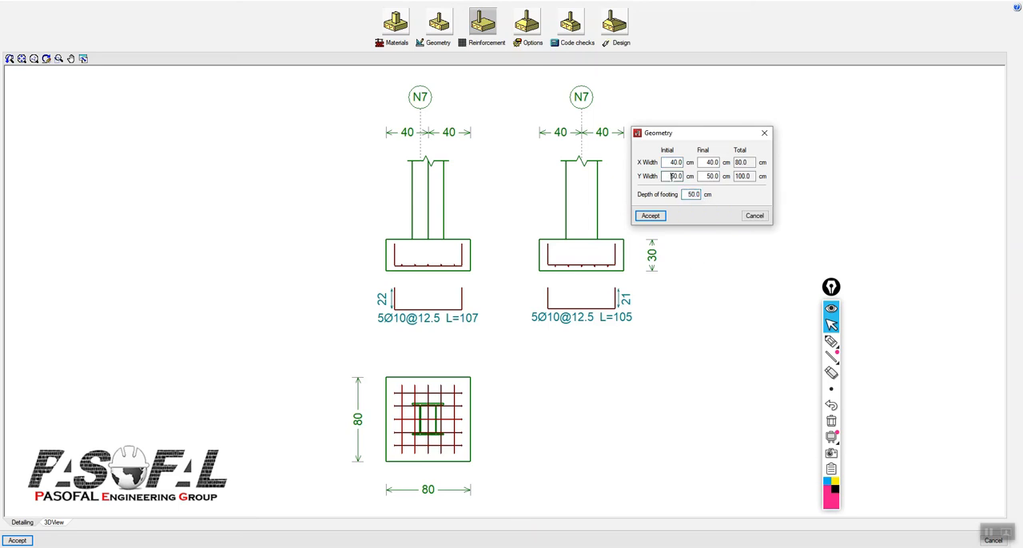
{"action": "left_click", "coordinate": [649, 219]}
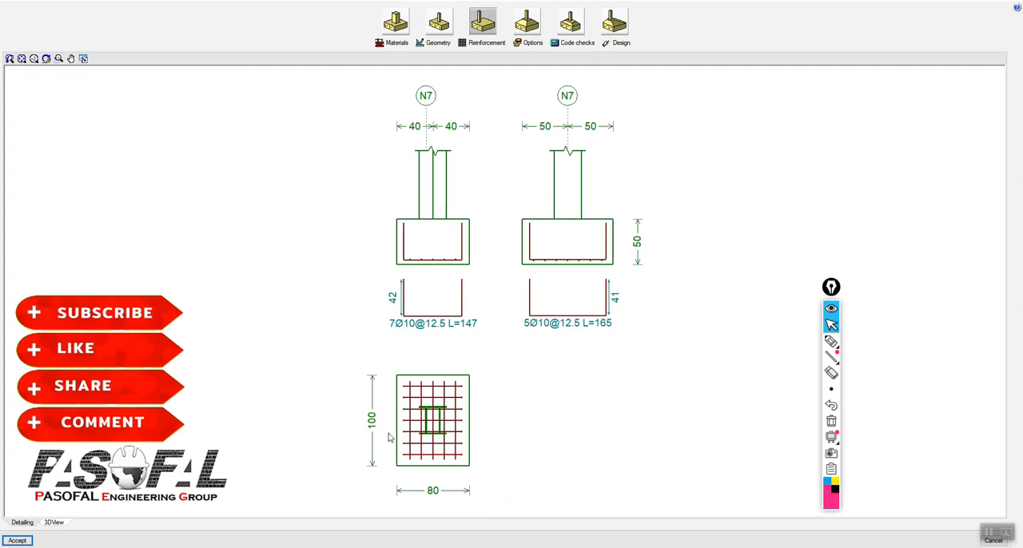
Step: Circle the footing's two plan dimensions, bracket its depth in the section with the pen, and clear the marks
{"action": "left_click", "coordinate": [831, 341]}
{"action": "mouse_move", "coordinate": [364, 404]}
{"action": "left_mouse_down"}
{"action": "mouse_move", "coordinate": [385, 427]}
{"action": "mouse_move", "coordinate": [364, 407]}
{"action": "left_mouse_up"}
{"action": "mouse_move", "coordinate": [438, 481]}
{"action": "left_mouse_down"}
{"action": "mouse_move", "coordinate": [448, 508]}
{"action": "mouse_move", "coordinate": [432, 489]}
{"action": "left_mouse_up"}
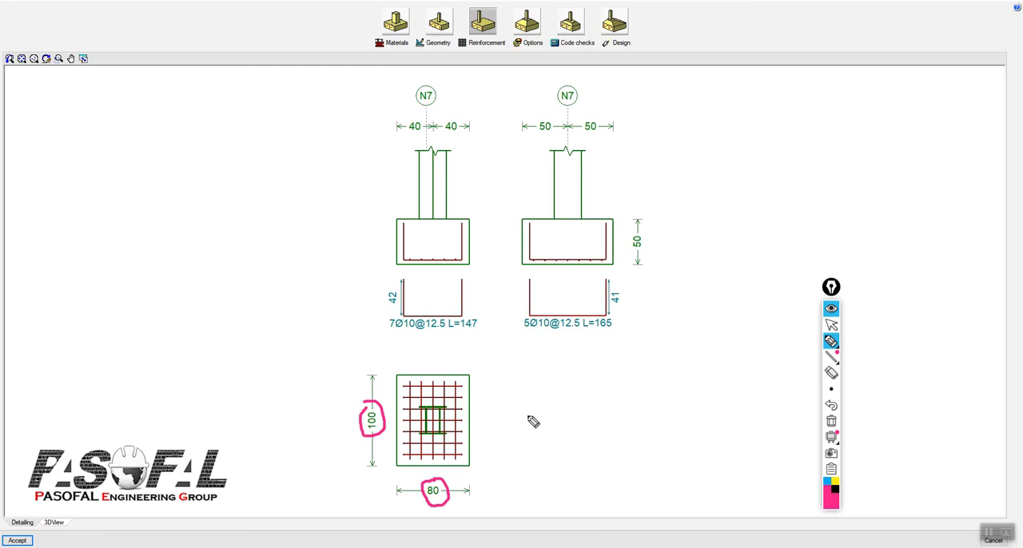
{"action": "mouse_move", "coordinate": [644, 218]}
{"action": "left_mouse_down"}
{"action": "mouse_move", "coordinate": [658, 218]}
{"action": "mouse_move", "coordinate": [653, 270]}
{"action": "mouse_move", "coordinate": [662, 271]}
{"action": "left_mouse_up"}
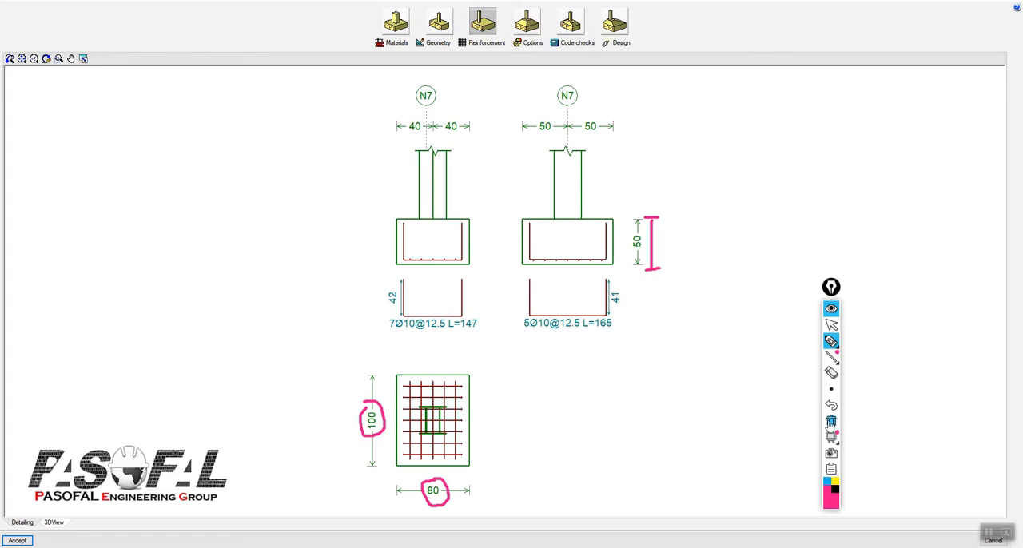
{"action": "left_click", "coordinate": [832, 424]}
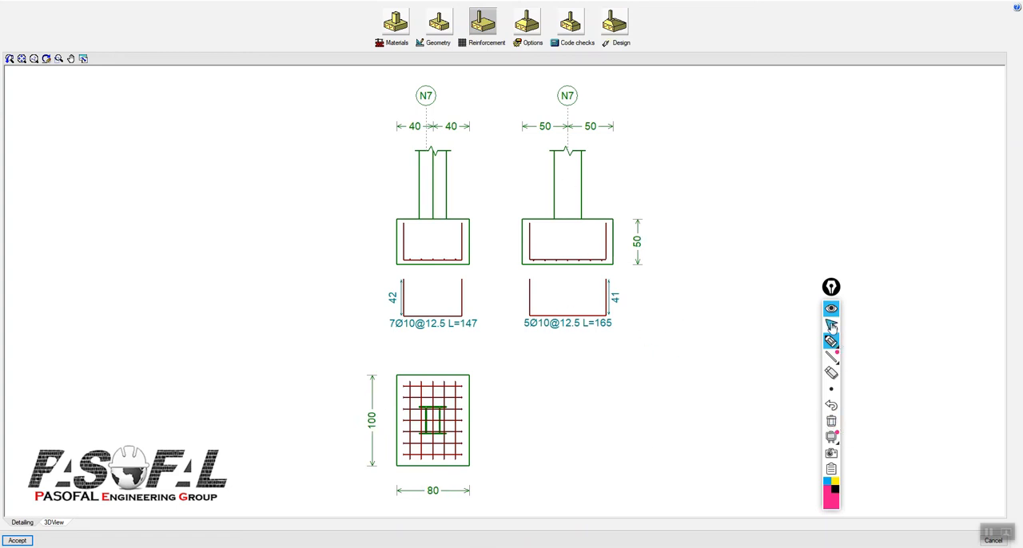
Step: Draw a pink pen arrow pointing at the 3D view option below the footing drawings and return to the selection pointer
{"action": "left_click", "coordinate": [831, 311]}
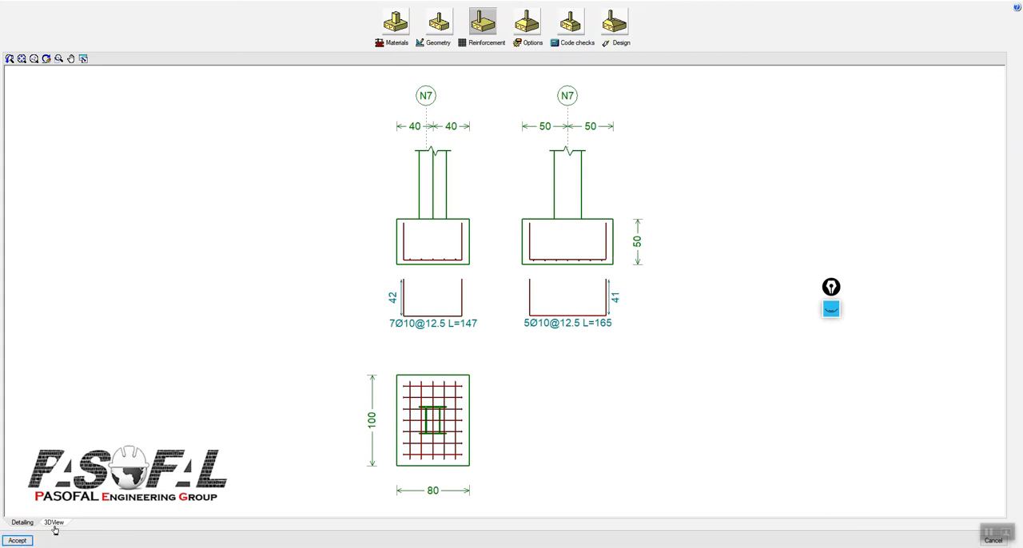
{"action": "left_click", "coordinate": [833, 312]}
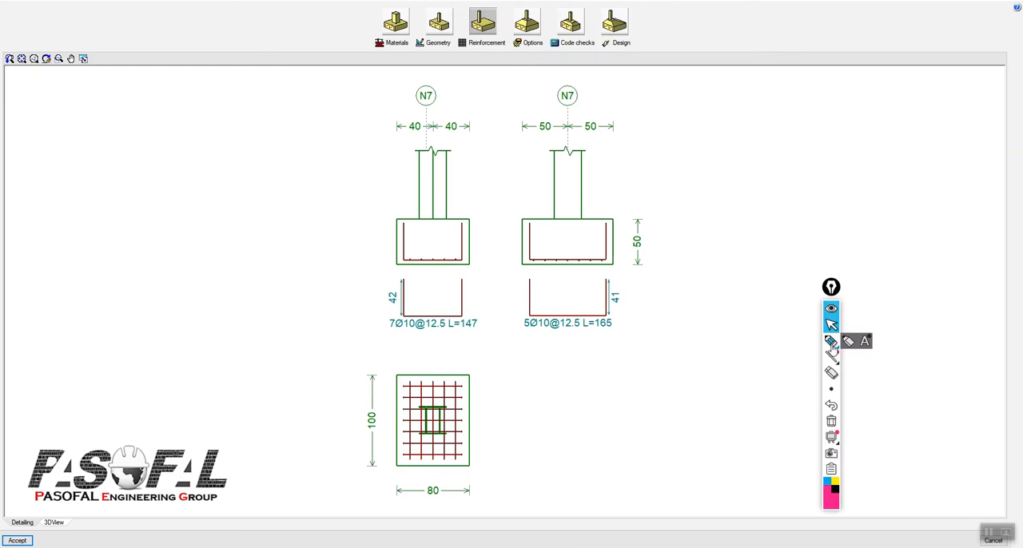
{"action": "mouse_move", "coordinate": [114, 446]}
{"action": "left_mouse_down"}
{"action": "mouse_move", "coordinate": [54, 511]}
{"action": "mouse_move", "coordinate": [78, 501]}
{"action": "left_mouse_up"}
{"action": "left_click", "coordinate": [831, 324]}
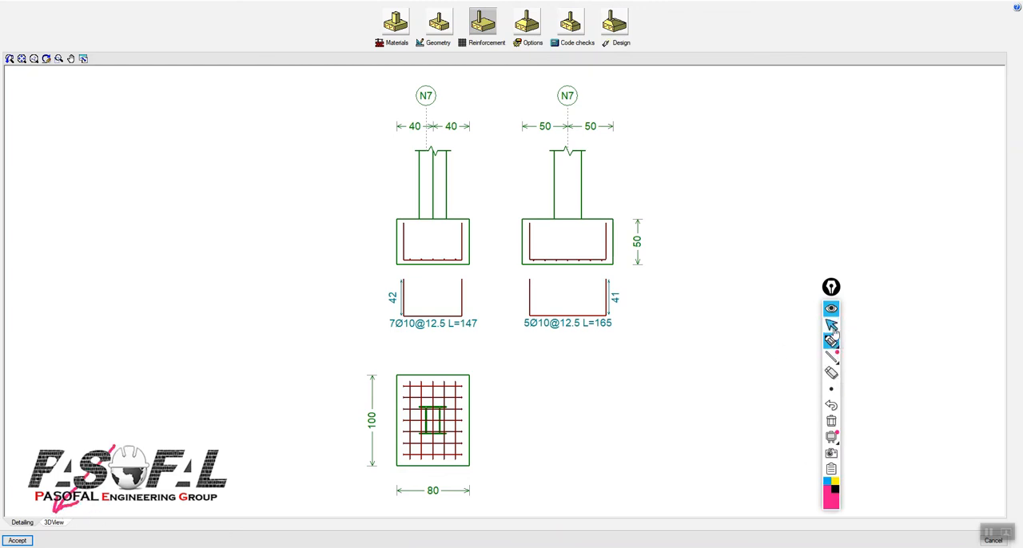
Step: Inspect the footing's bottom mesh in the 3D view and return to the detailing drawings
{"action": "left_click", "coordinate": [64, 525]}
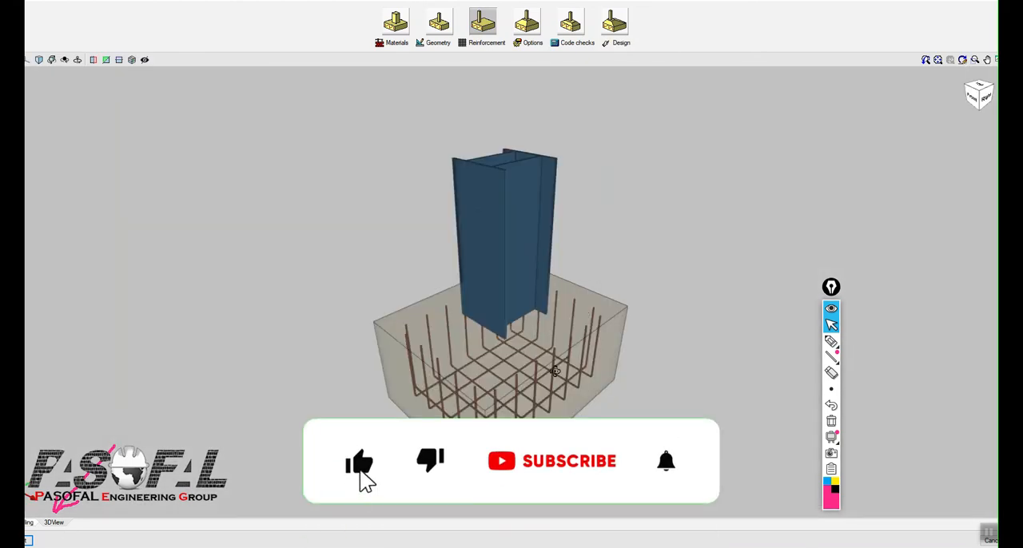
{"action": "middle_click_drag", "start_coordinate": [555, 371], "coordinate": [503, 352]}
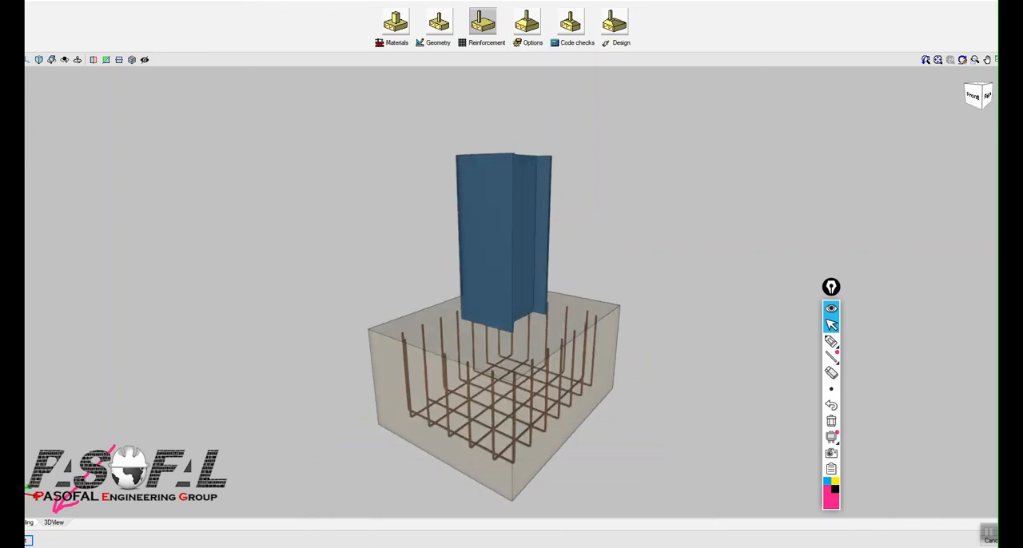
{"action": "left_click", "coordinate": [28, 522]}
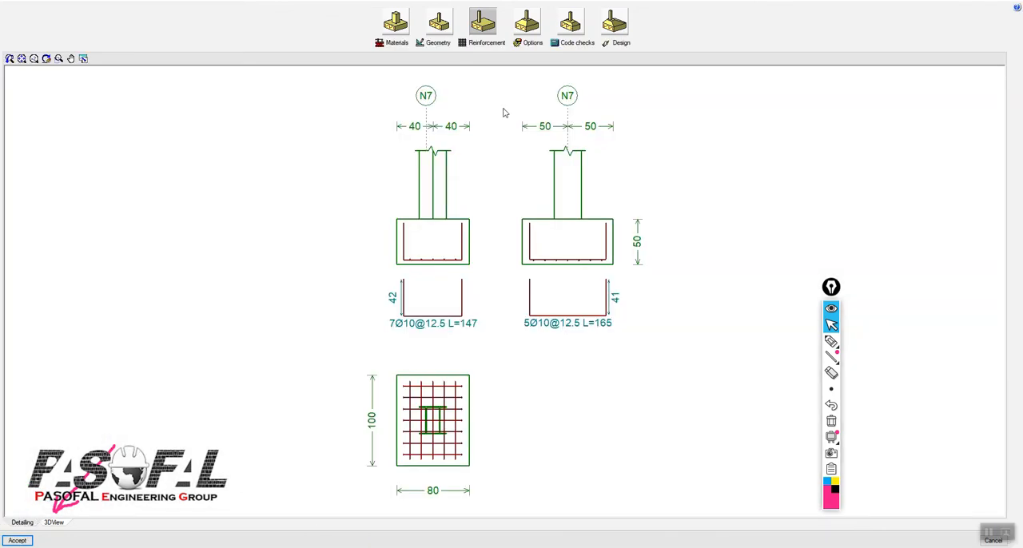
Step: Add a top reinforcement mesh to the footing with Ø6 bars every 10 cm in X and Y, and accept it
{"action": "left_click", "coordinate": [480, 46]}
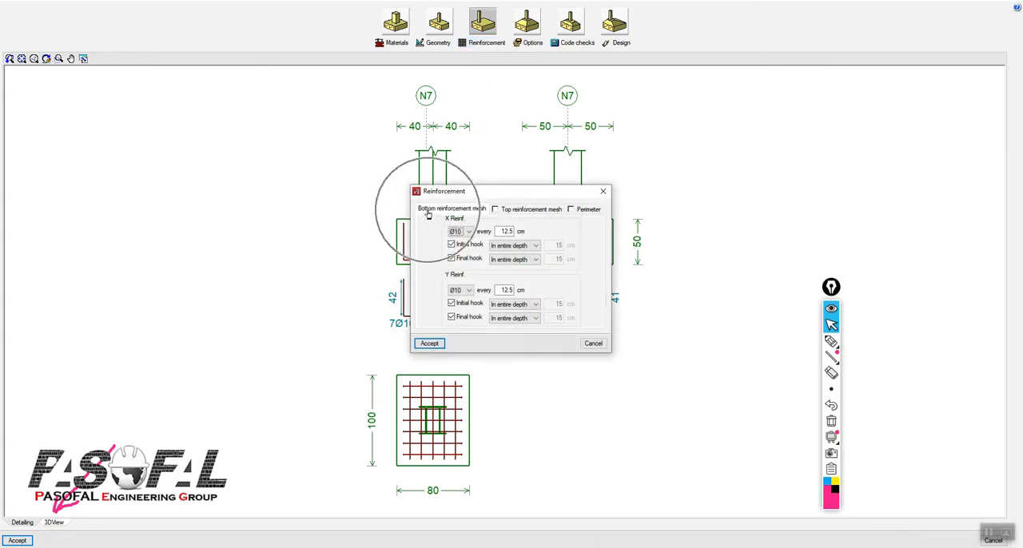
{"action": "left_click", "coordinate": [521, 211]}
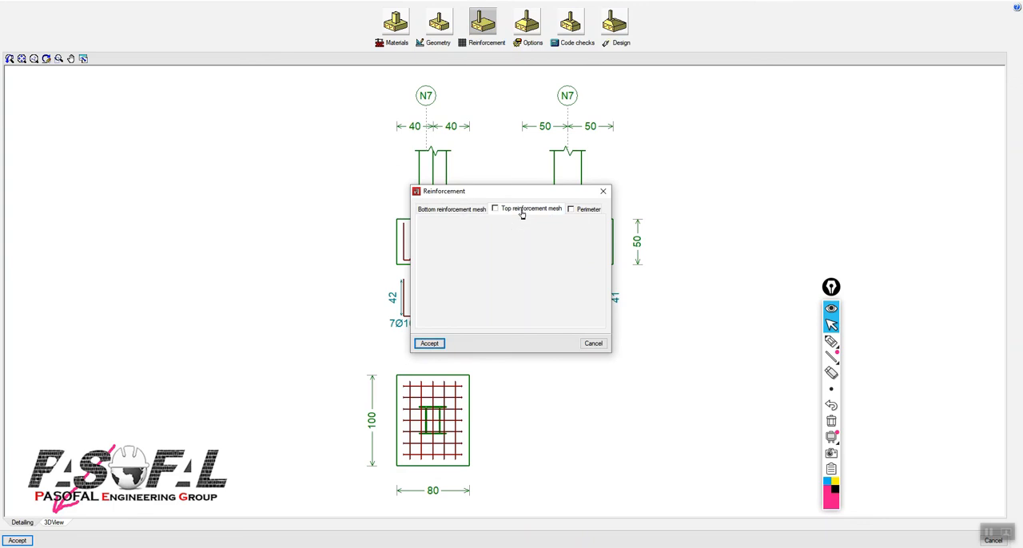
{"action": "left_click", "coordinate": [494, 209]}
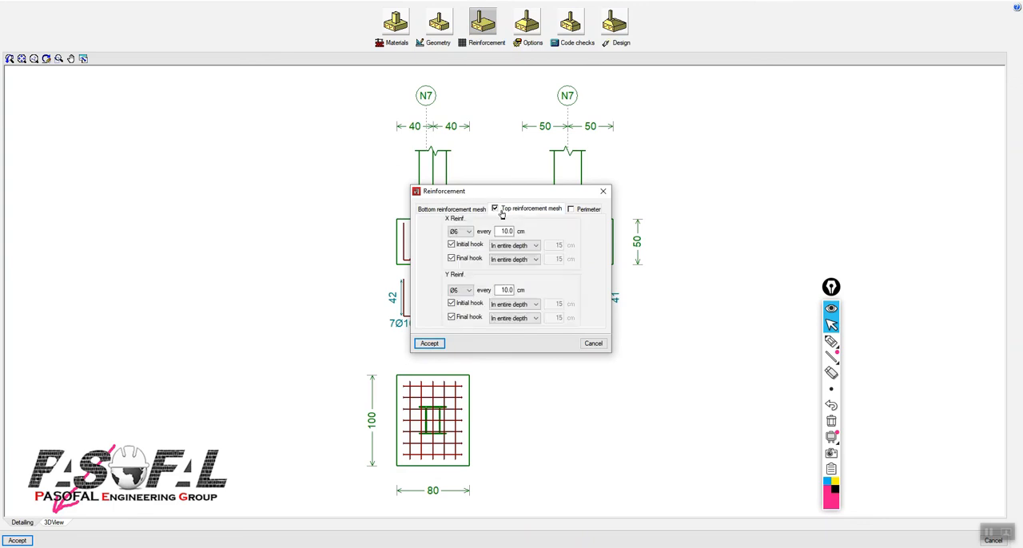
{"action": "left_click", "coordinate": [470, 232]}
{"action": "left_click", "coordinate": [470, 233]}
{"action": "key", "text": "ctrl"}
{"action": "key", "text": "ctrl"}
{"action": "left_click", "coordinate": [455, 293]}
{"action": "key", "text": "Tab"}
{"action": "left_click", "coordinate": [430, 343]}
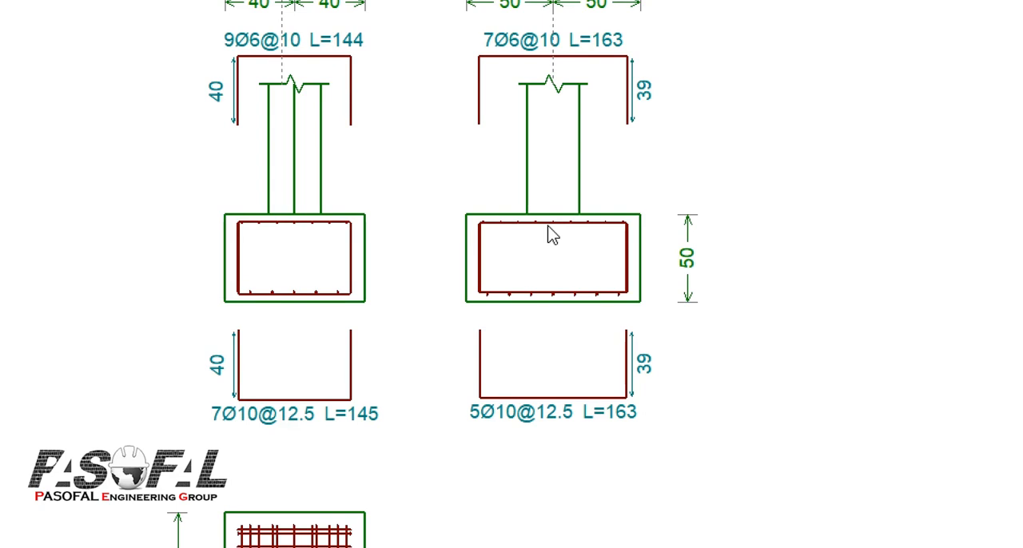
Step: Orbit the footing in 3D to examine its top and bottom meshes, and accept the footing edits
{"action": "left_click", "coordinate": [58, 525]}
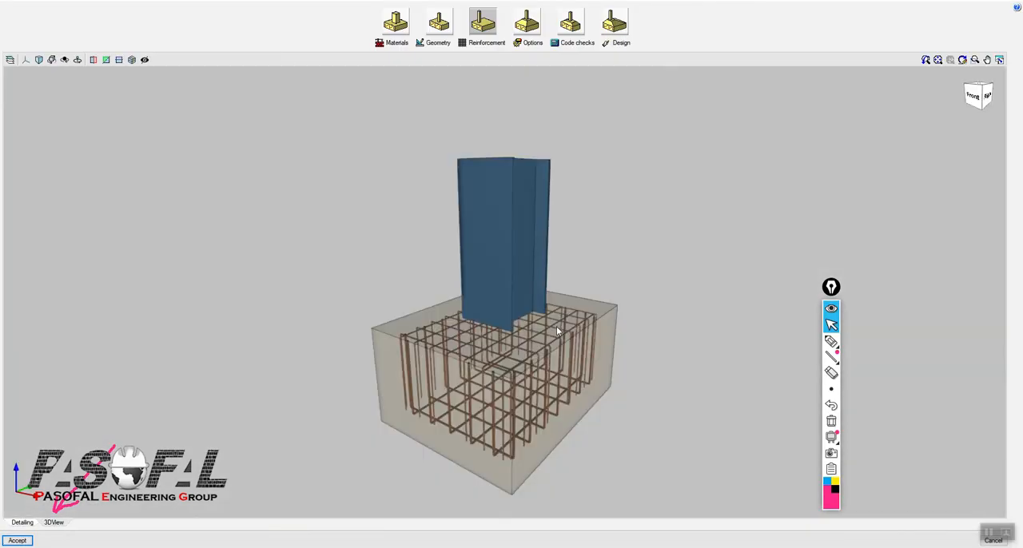
{"action": "left_click_drag", "start_coordinate": [504, 382], "coordinate": [533, 384]}
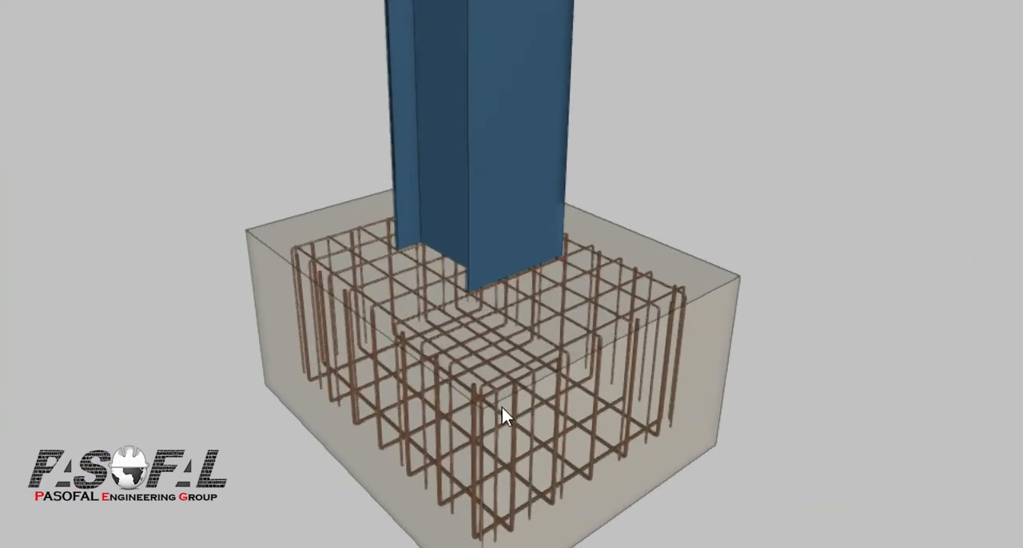
{"action": "left_click_drag", "start_coordinate": [512, 410], "coordinate": [471, 292]}
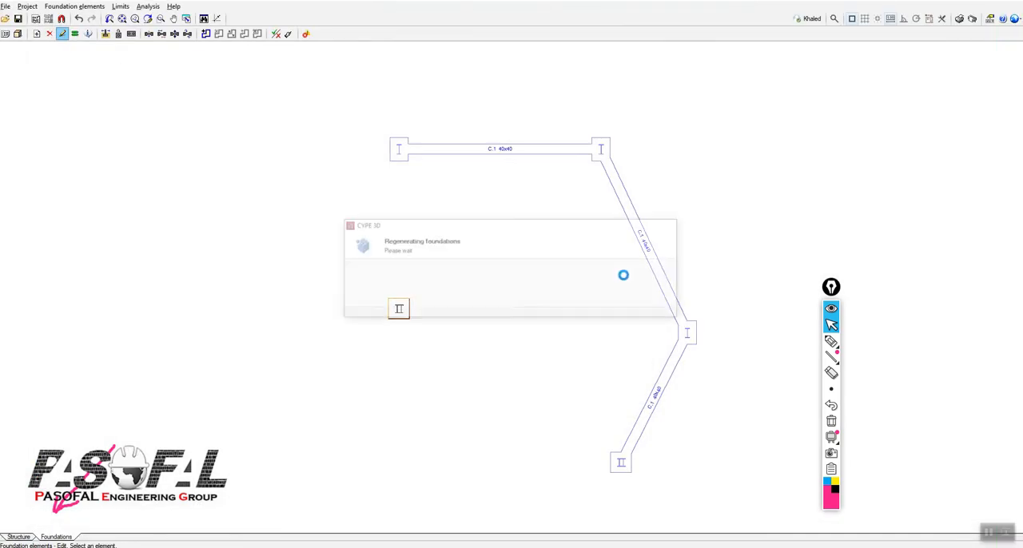
Step: Delete the two upper footings and the tie beam between them from the foundation plan
{"action": "scroll", "coordinate": [398, 318], "scroll_direction": "up", "scroll_amount": 5}
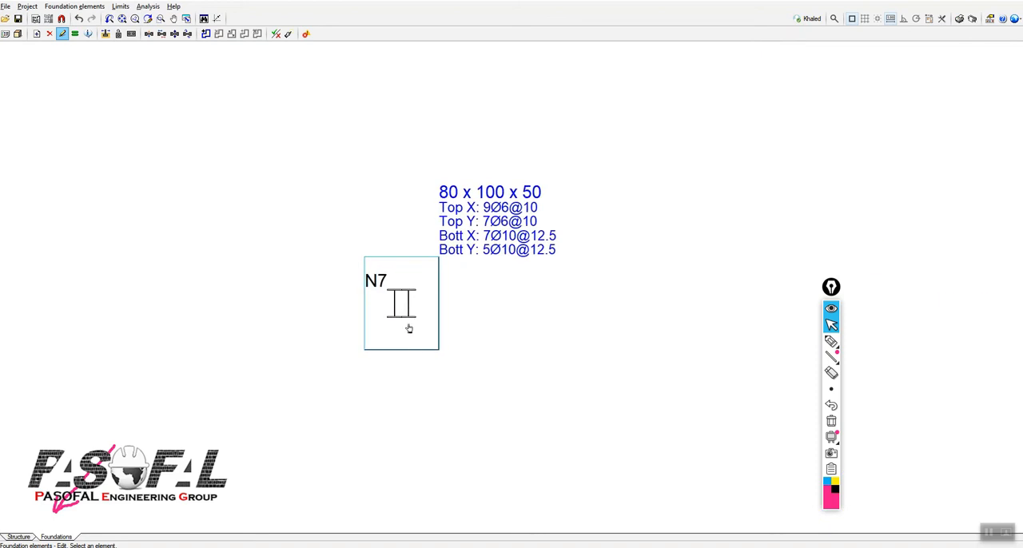
{"action": "scroll", "coordinate": [408, 368], "scroll_direction": "down", "scroll_amount": 4}
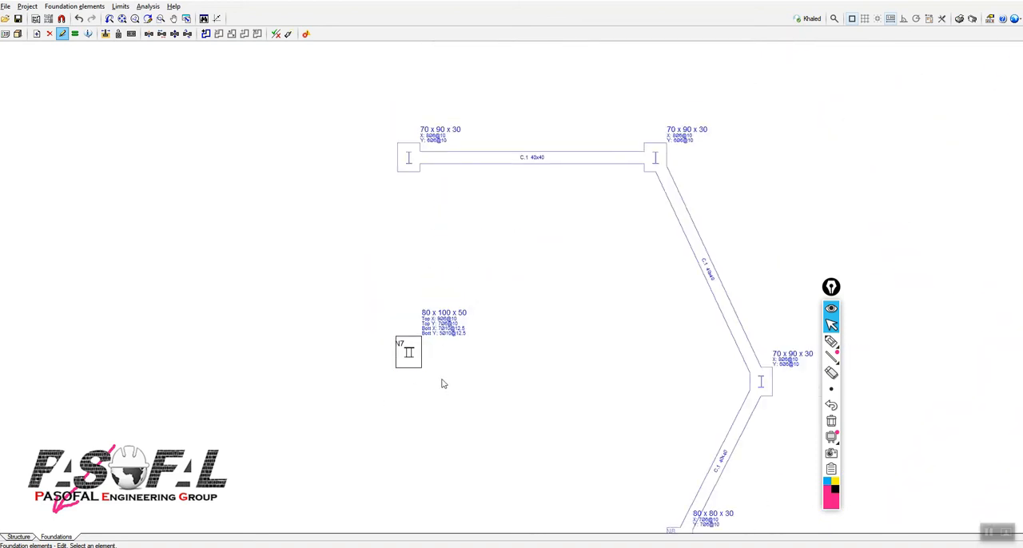
{"action": "scroll", "coordinate": [452, 219], "scroll_direction": "down", "scroll_amount": 3}
{"action": "scroll", "coordinate": [530, 200], "scroll_direction": "up", "scroll_amount": 3}
{"action": "scroll", "coordinate": [528, 201], "scroll_direction": "up", "scroll_amount": 2}
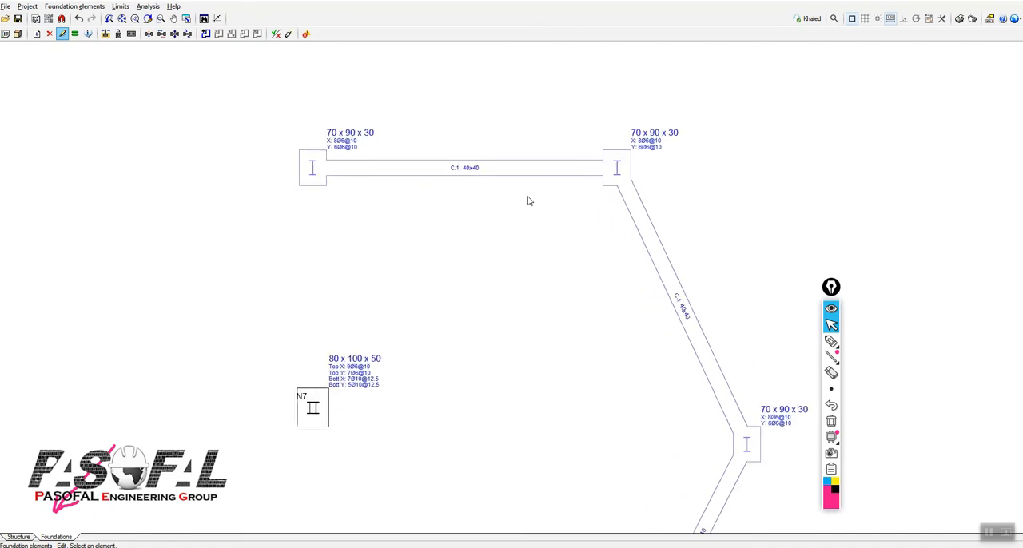
{"action": "left_click", "coordinate": [74, 6]}
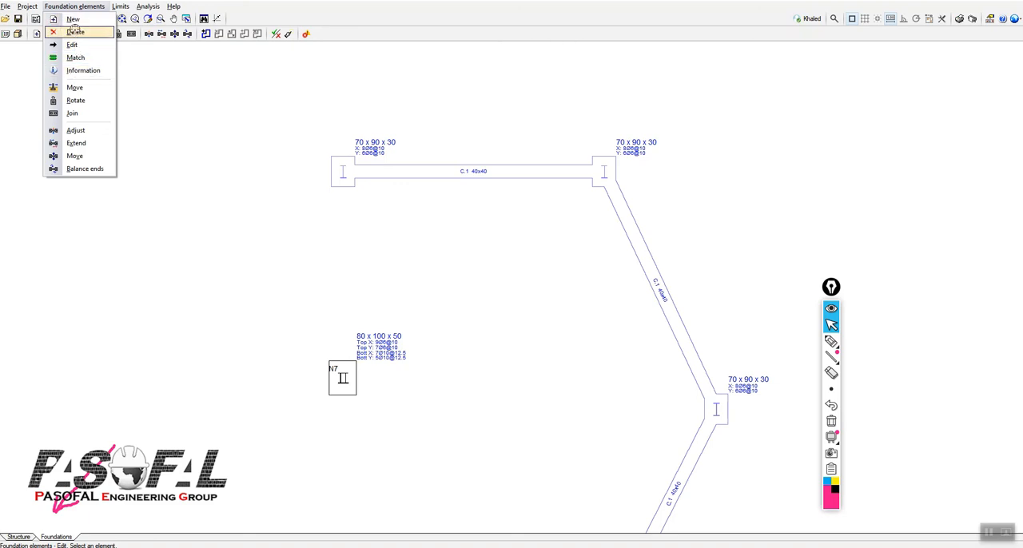
{"action": "left_click", "coordinate": [76, 31]}
{"action": "left_click_drag", "start_coordinate": [299, 131], "coordinate": [665, 201]}
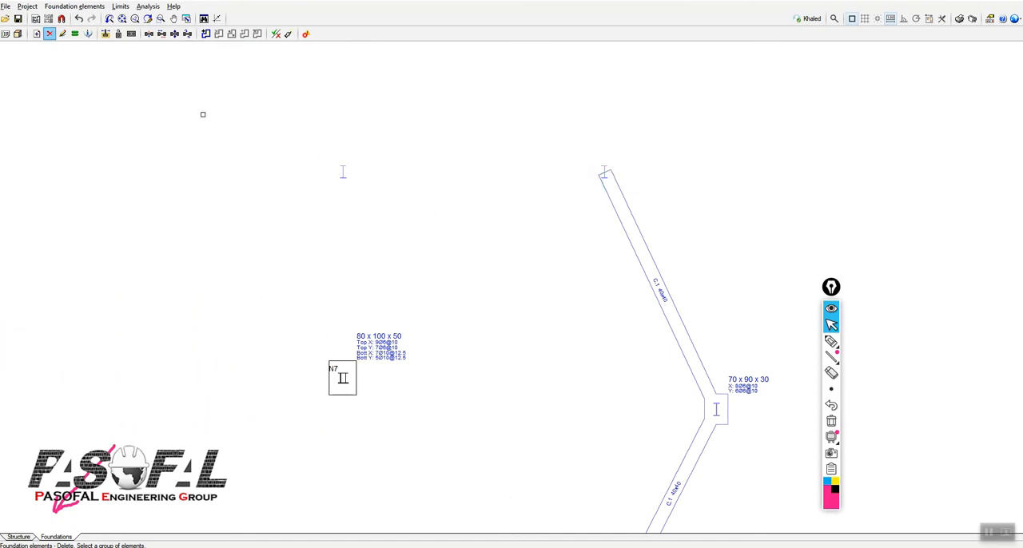
Step: Set up a new reinforced concrete footing with multiple starts, using the second footing type
{"action": "left_click", "coordinate": [74, 6]}
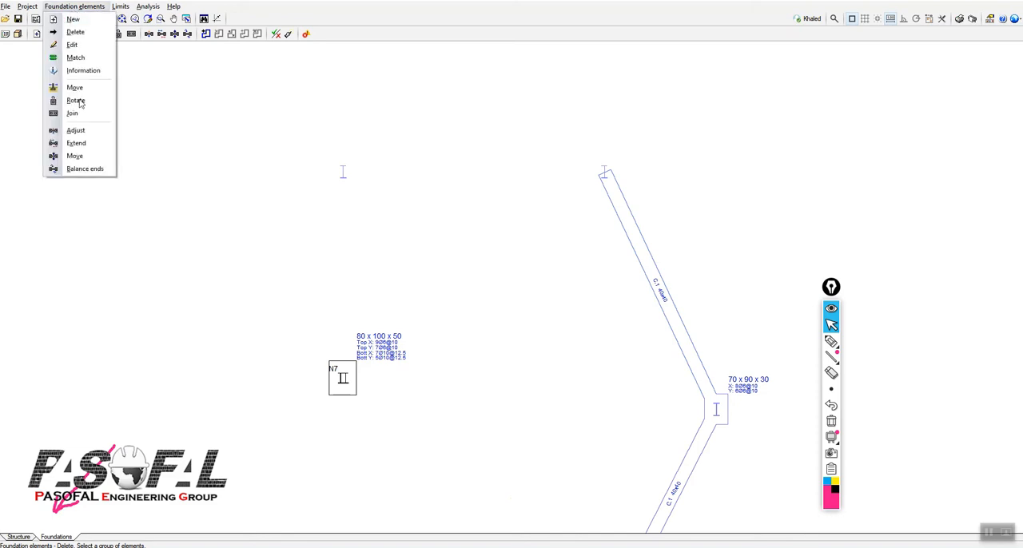
{"action": "left_click", "coordinate": [71, 20]}
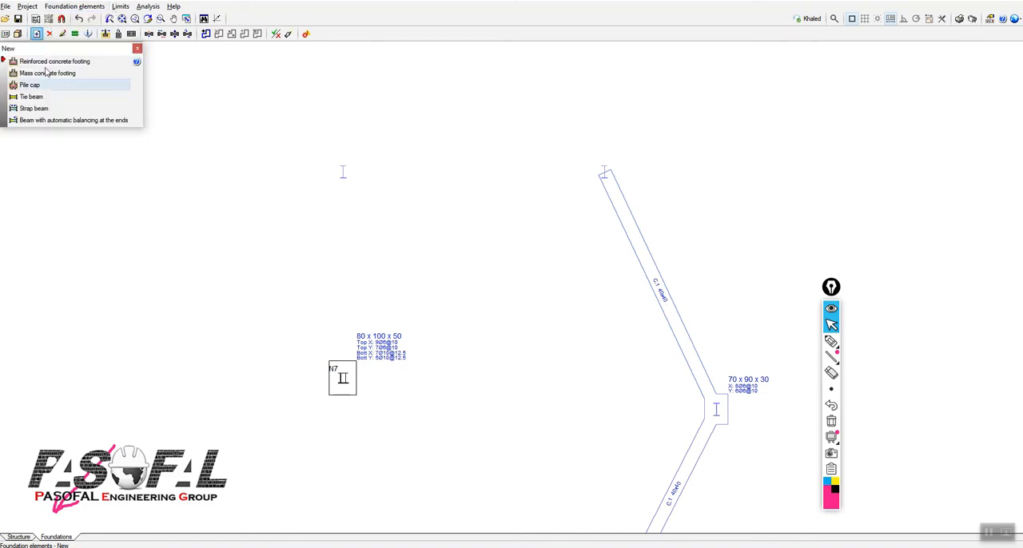
{"action": "left_click_drag", "start_coordinate": [50, 52], "coordinate": [97, 102]}
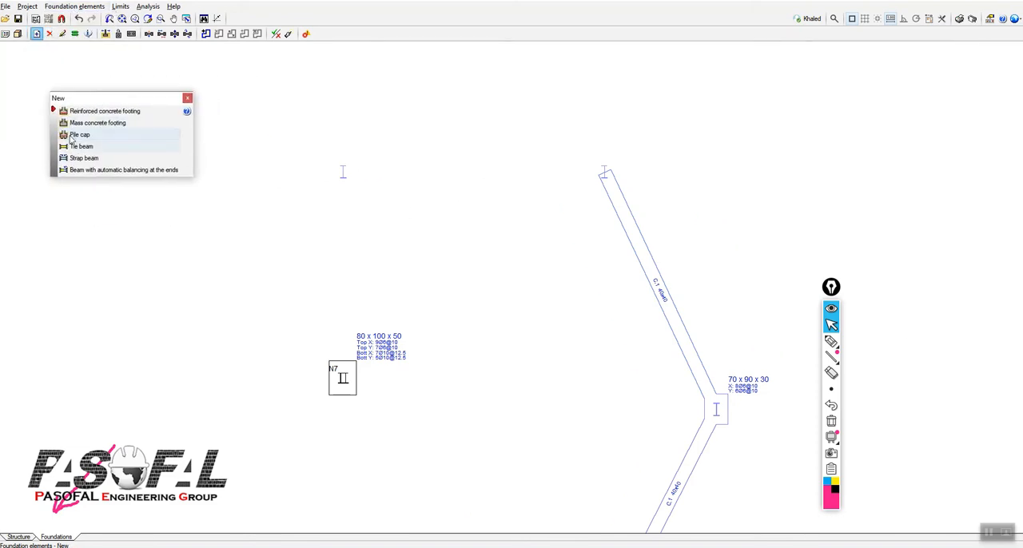
{"action": "left_click", "coordinate": [116, 112]}
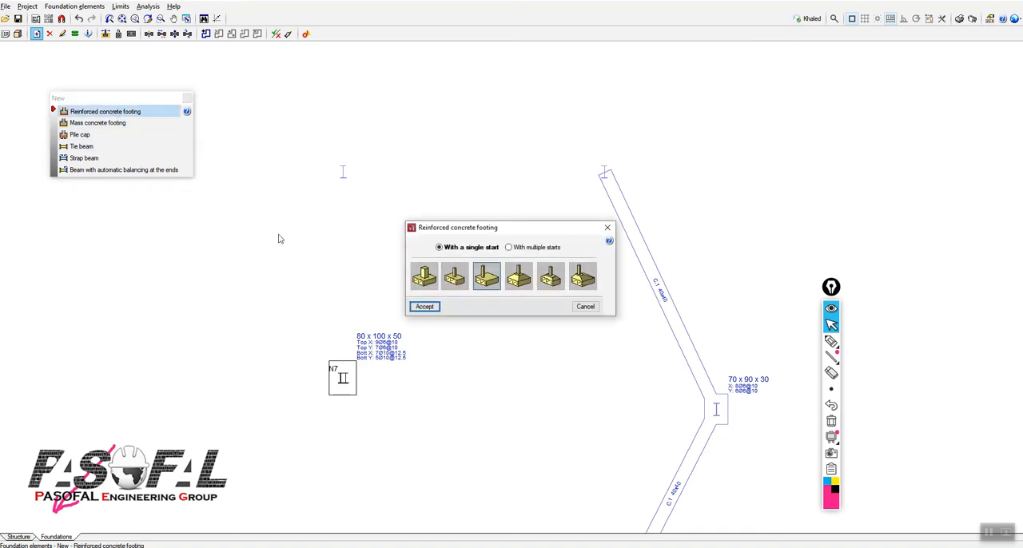
{"action": "left_click_drag", "start_coordinate": [520, 236], "coordinate": [787, 110]}
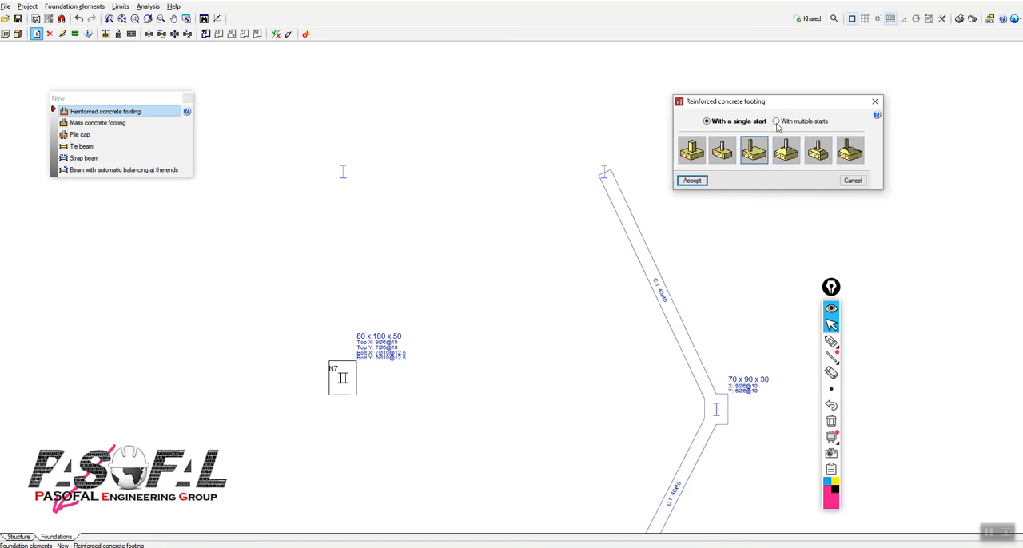
{"action": "mouse_move", "coordinate": [778, 126]}
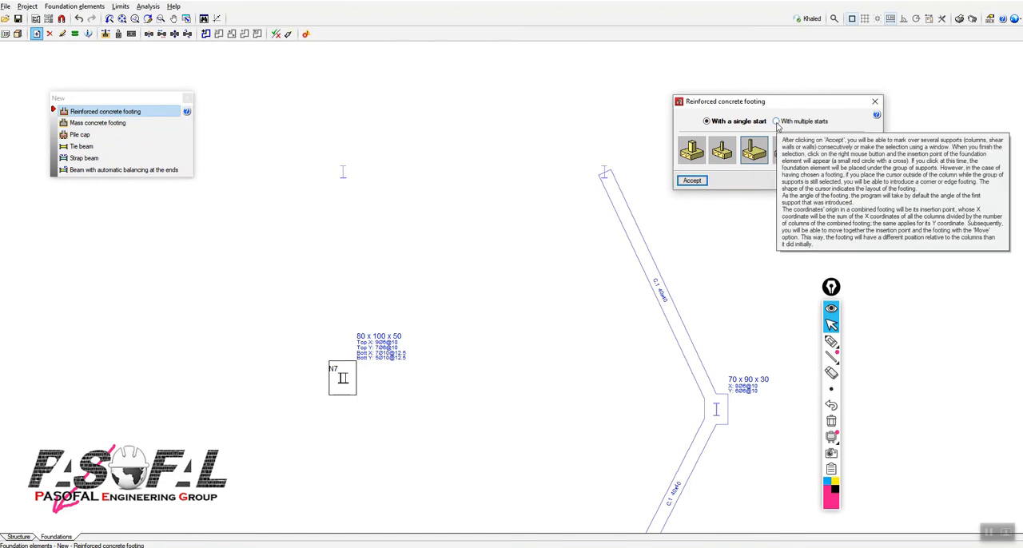
{"action": "left_click", "coordinate": [776, 122]}
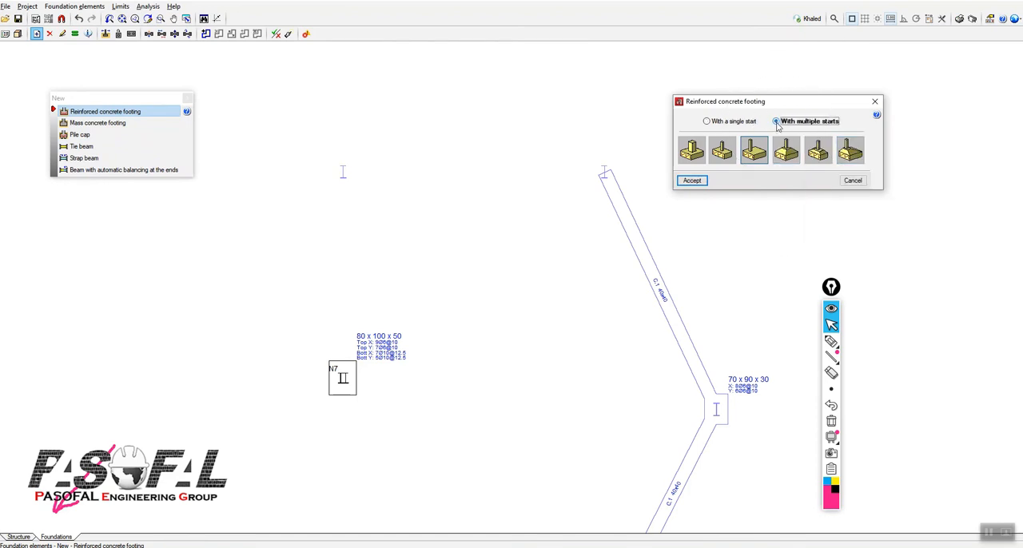
{"action": "left_click", "coordinate": [723, 153]}
{"action": "left_click", "coordinate": [692, 180]}
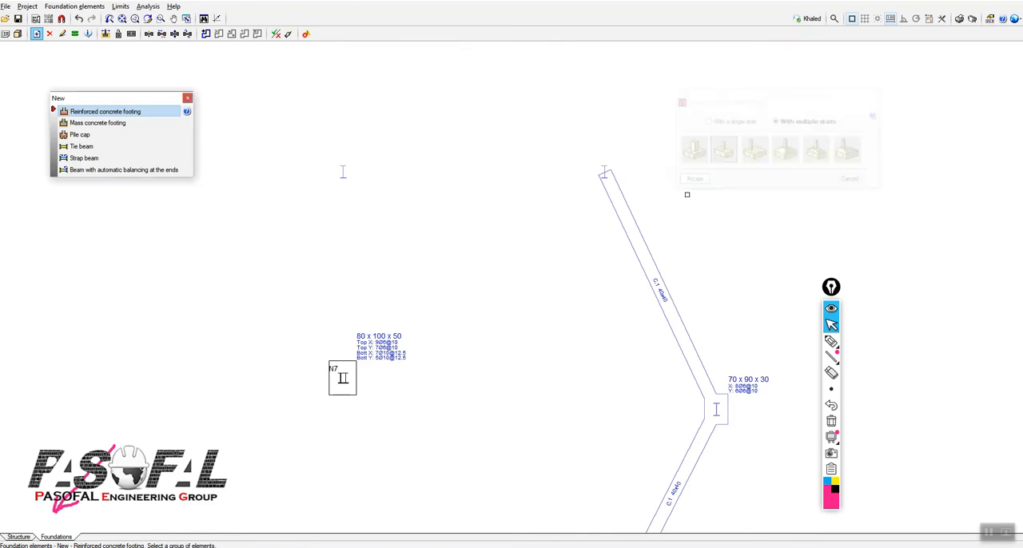
Step: Place the combined footing under the two upper columns at their shared midpoint and end the footing insertion
{"action": "left_click", "coordinate": [343, 173]}
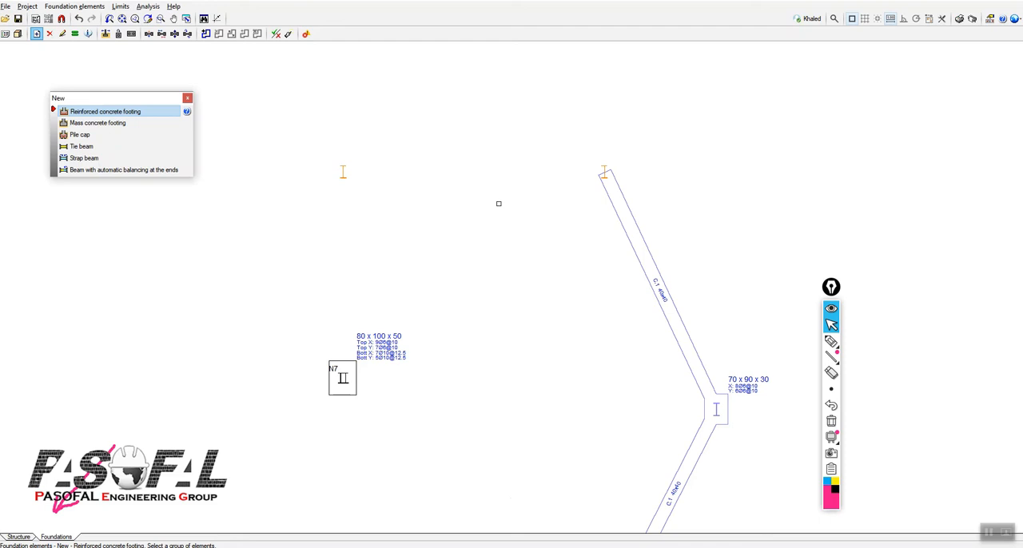
{"action": "right_click", "coordinate": [472, 195]}
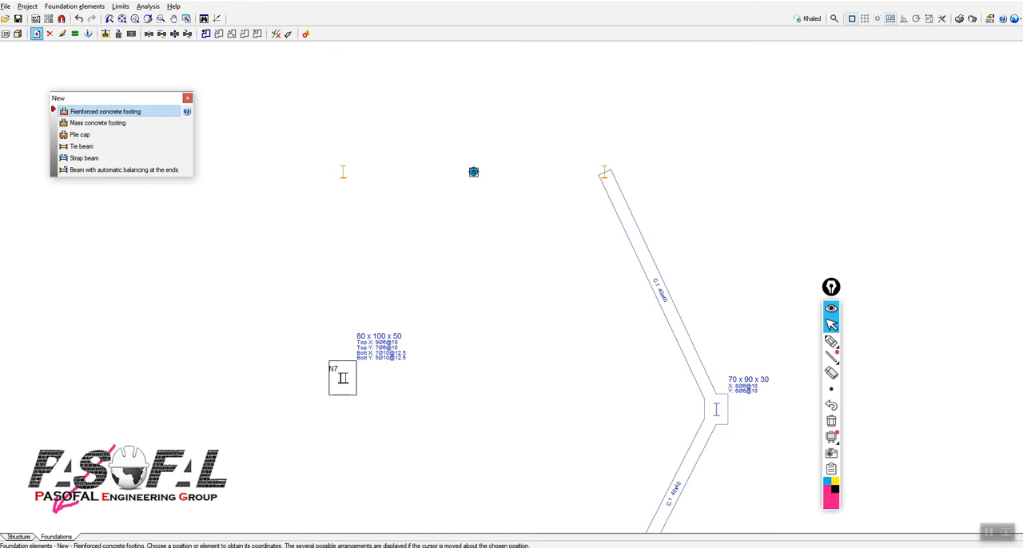
{"action": "left_click", "coordinate": [473, 171]}
{"action": "left_click", "coordinate": [483, 239]}
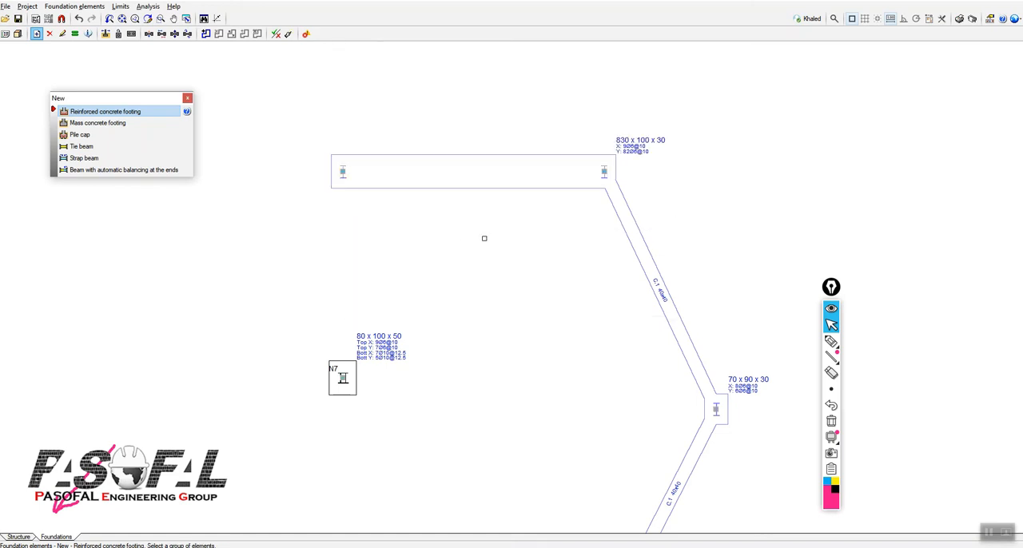
{"action": "scroll", "coordinate": [589, 189], "scroll_direction": "down", "scroll_amount": 1}
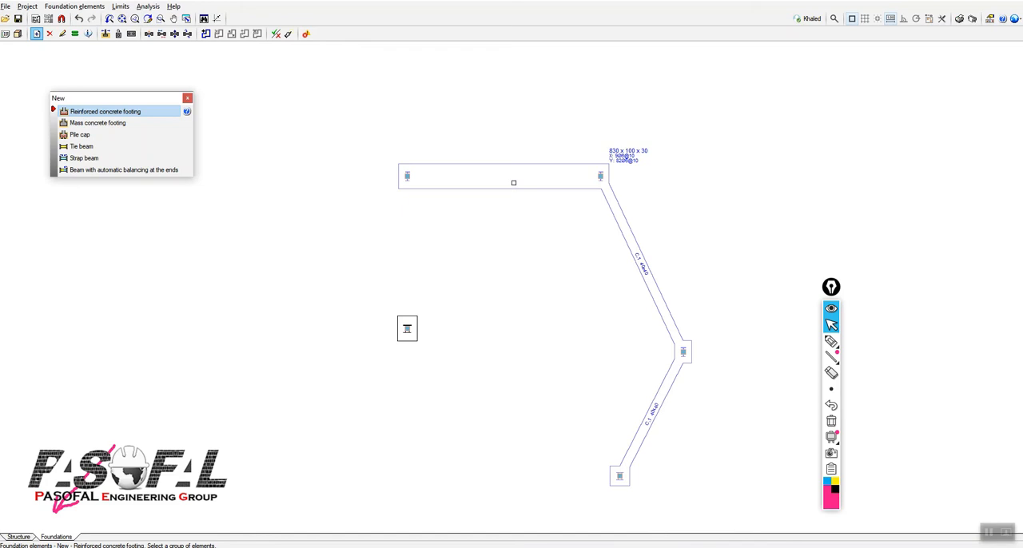
{"action": "scroll", "coordinate": [507, 201], "scroll_direction": "up", "scroll_amount": 1}
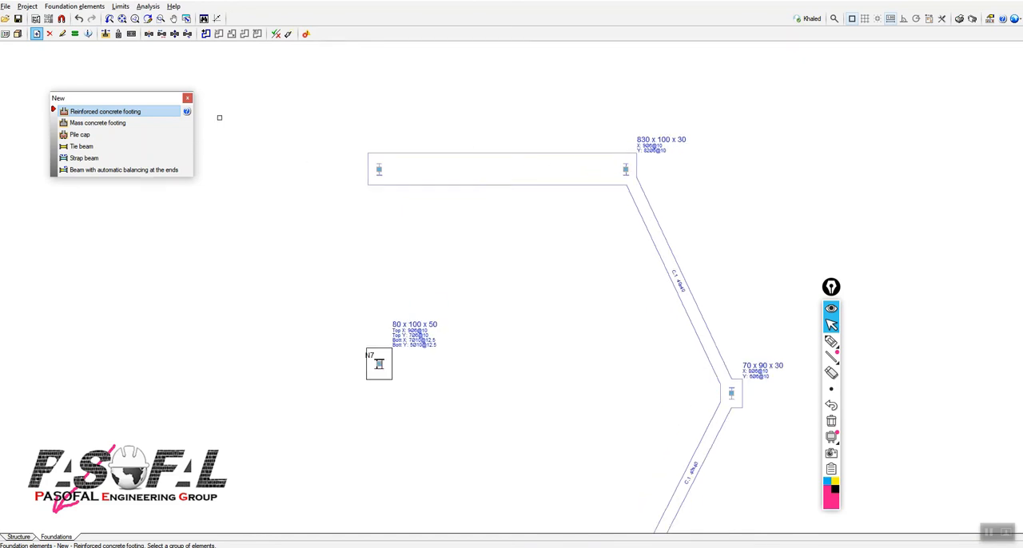
{"action": "left_click", "coordinate": [188, 100]}
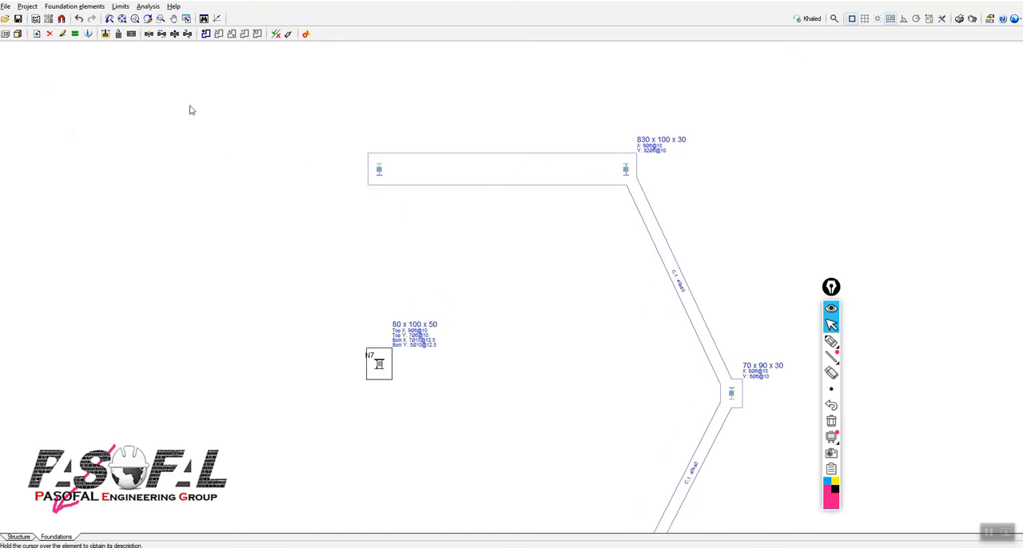
Step: Open the new combined footing under the two upper columns for editing
{"action": "left_click", "coordinate": [70, 6]}
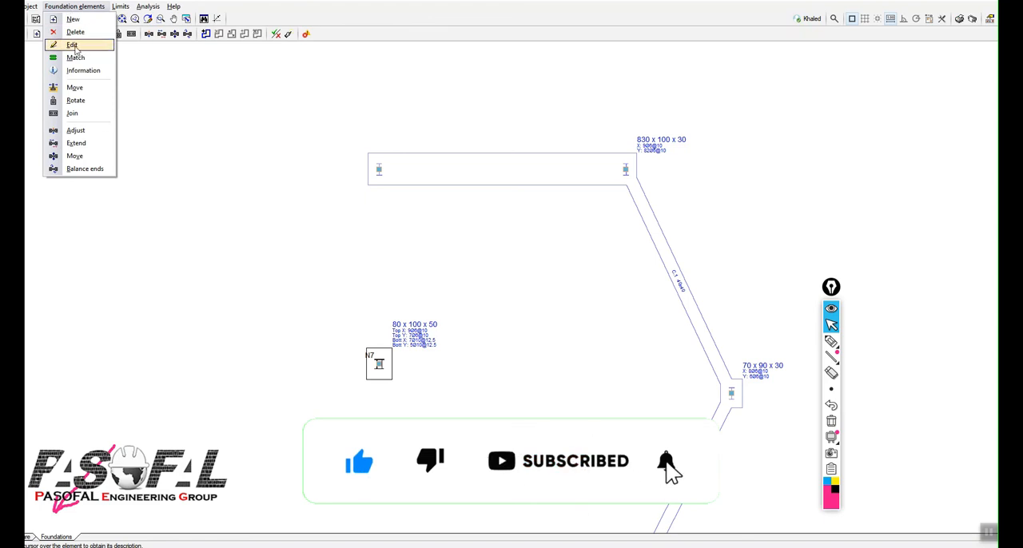
{"action": "left_click", "coordinate": [72, 45]}
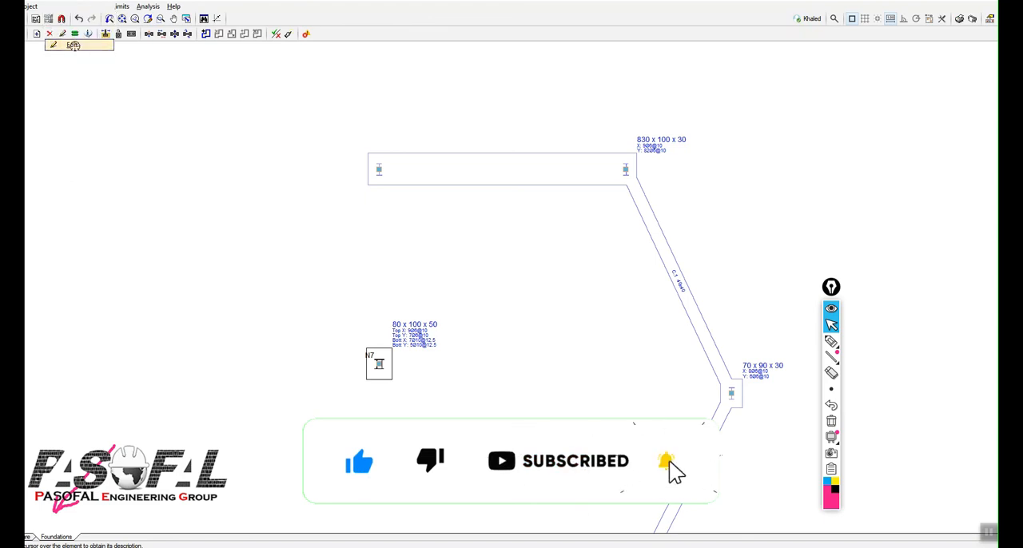
{"action": "left_click", "coordinate": [453, 175]}
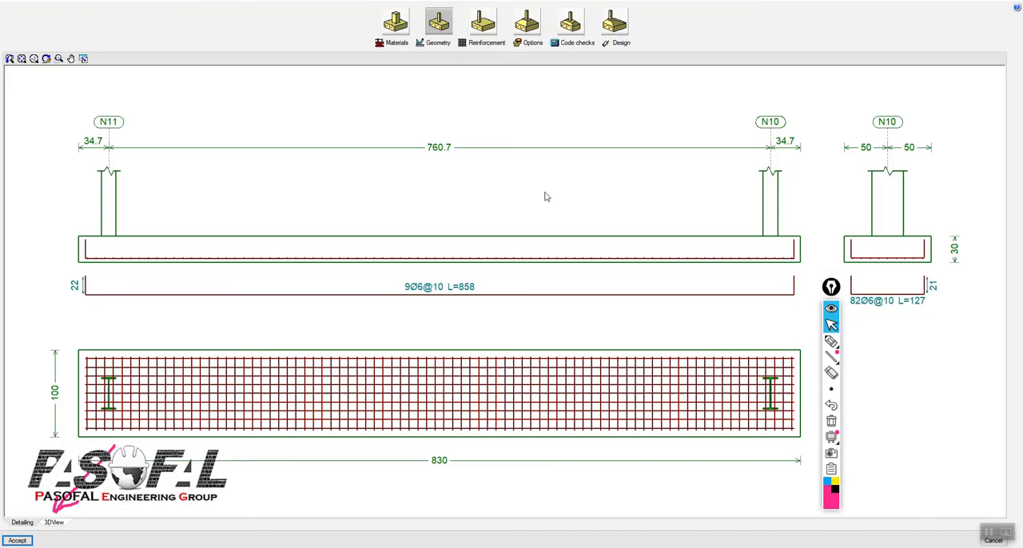
Step: Review the combined footing's bottom mesh reinforcement settings and available bar diameters, and close them without saving changes
{"action": "scroll", "coordinate": [562, 238], "scroll_direction": "down", "scroll_amount": 2}
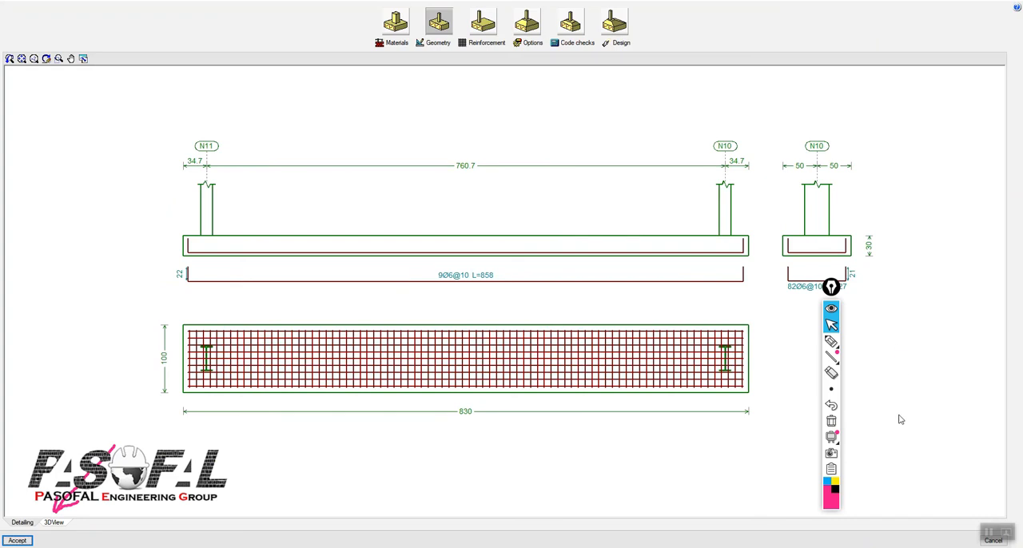
{"action": "left_click", "coordinate": [484, 44]}
{"action": "left_click", "coordinate": [473, 233]}
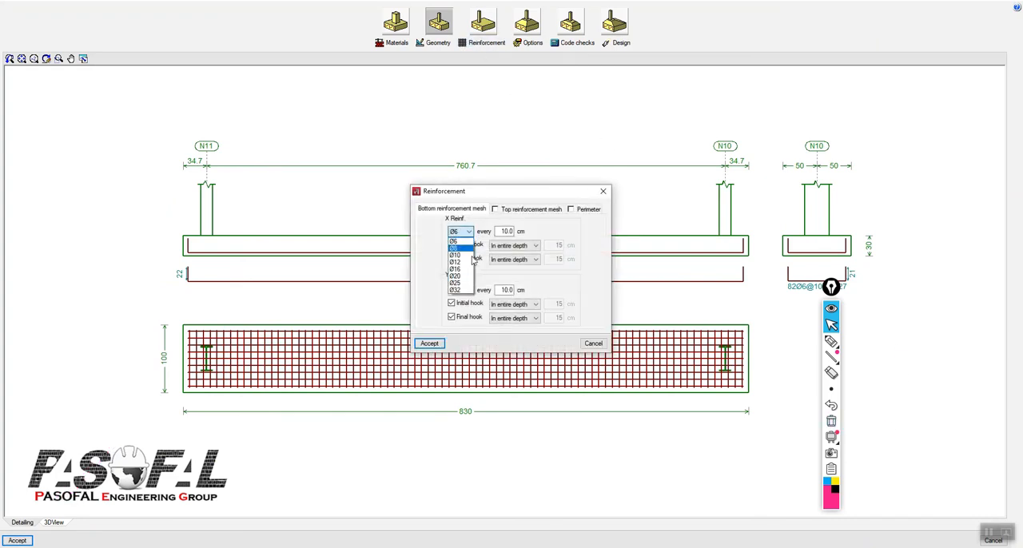
{"action": "left_click", "coordinate": [470, 251]}
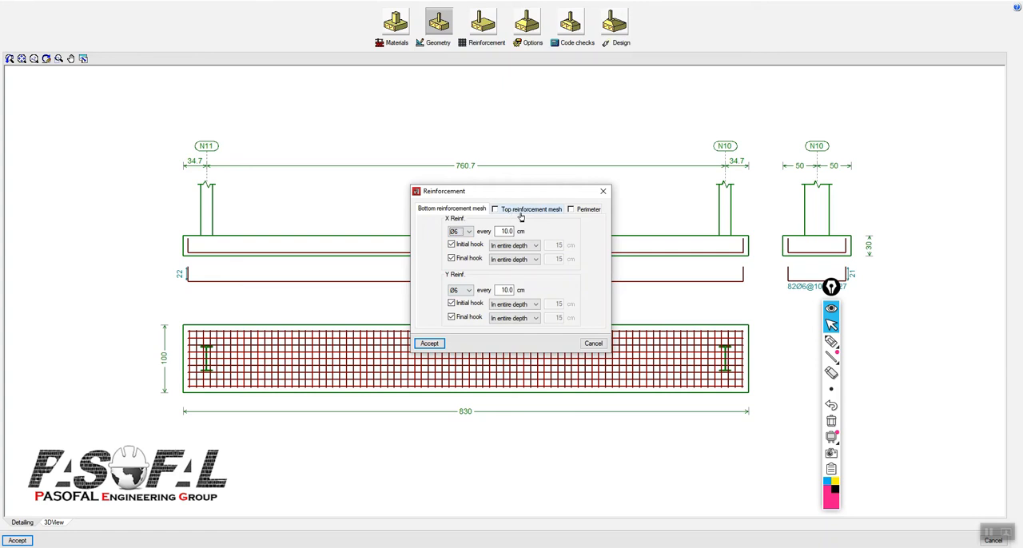
{"action": "left_click", "coordinate": [571, 213]}
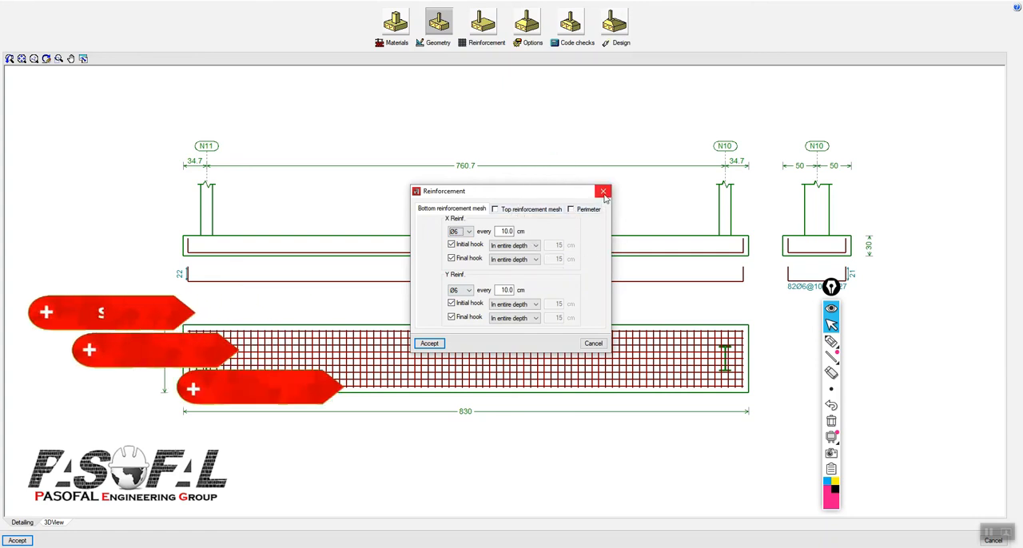
{"action": "left_click", "coordinate": [604, 192]}
Step: Check the combined footing's width and depth settings without changing them, and examine the footing and its reinforcement in the 3D view
{"action": "left_click", "coordinate": [435, 45]}
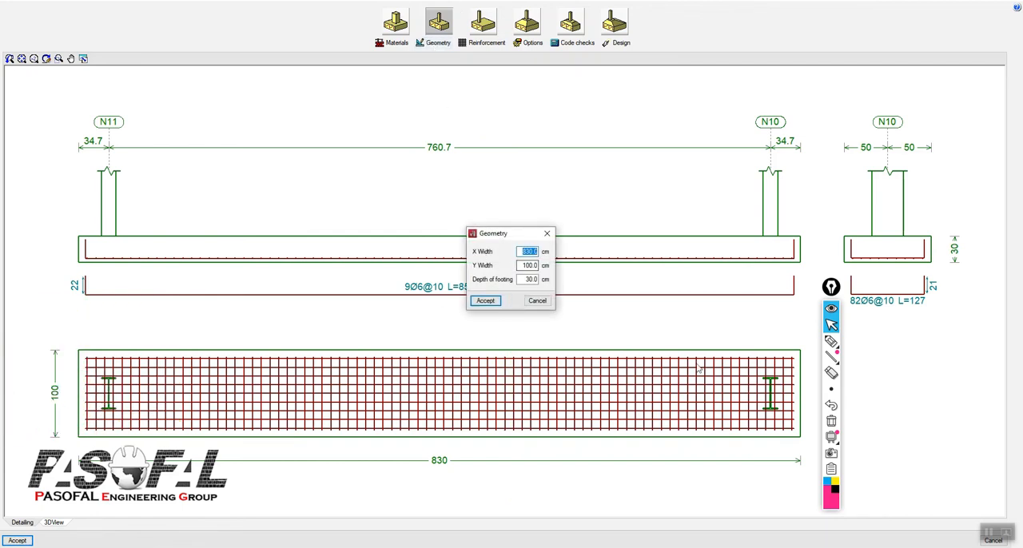
{"action": "key", "text": "ctrl"}
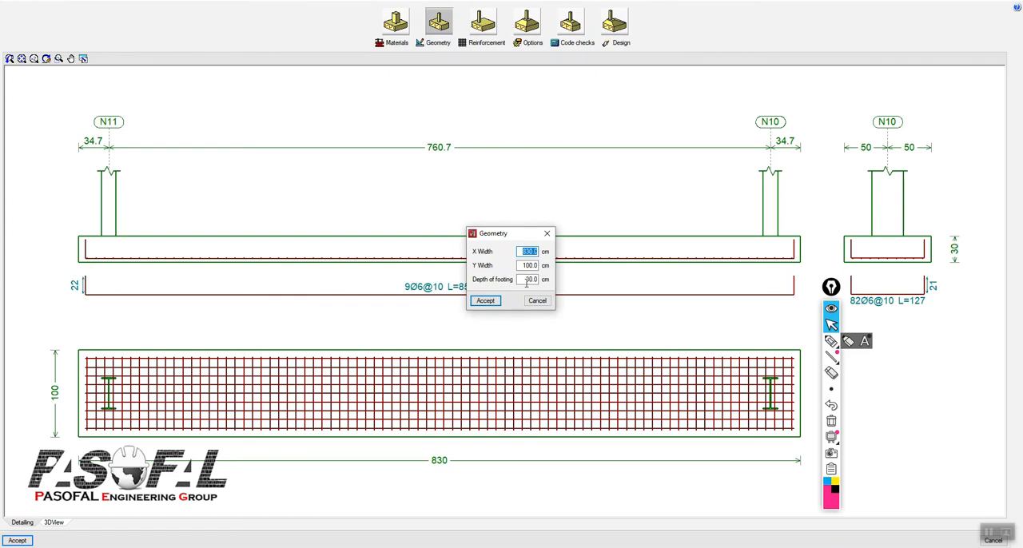
{"action": "left_click", "coordinate": [547, 233]}
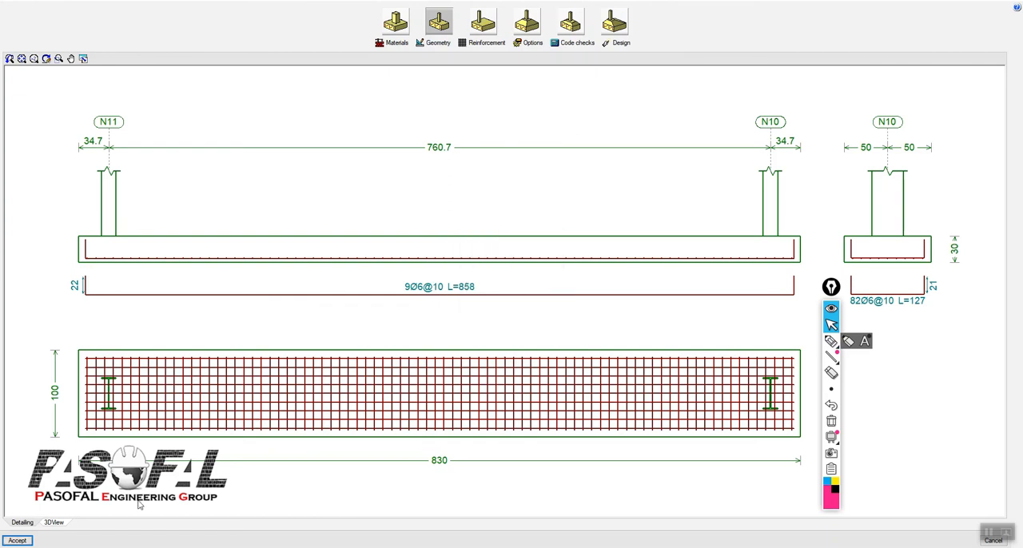
{"action": "left_click", "coordinate": [58, 523]}
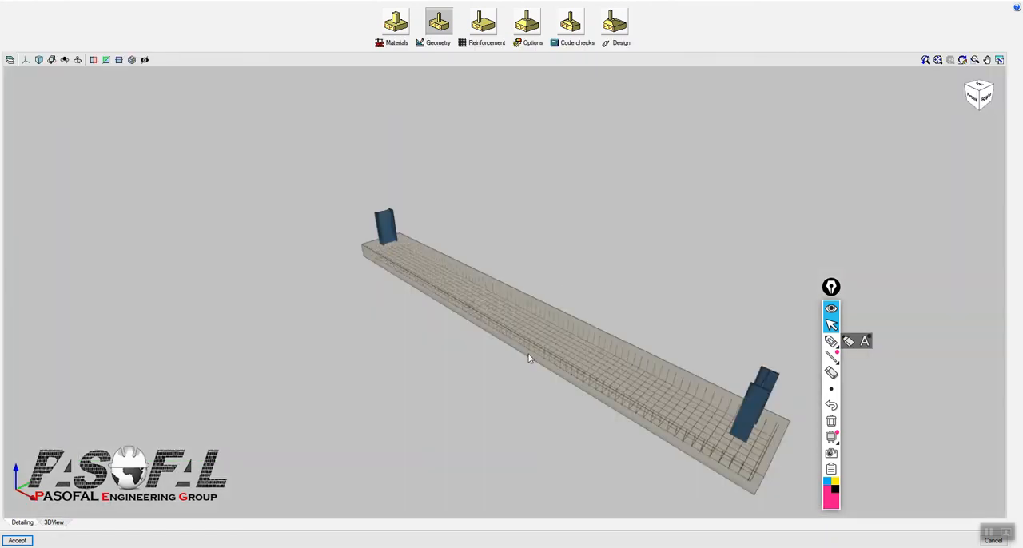
{"action": "mouse_move", "coordinate": [528, 359]}
{"action": "middle_mouse_down"}
{"action": "mouse_move", "coordinate": [520, 313]}
{"action": "mouse_move", "coordinate": [521, 344]}
{"action": "middle_mouse_up"}
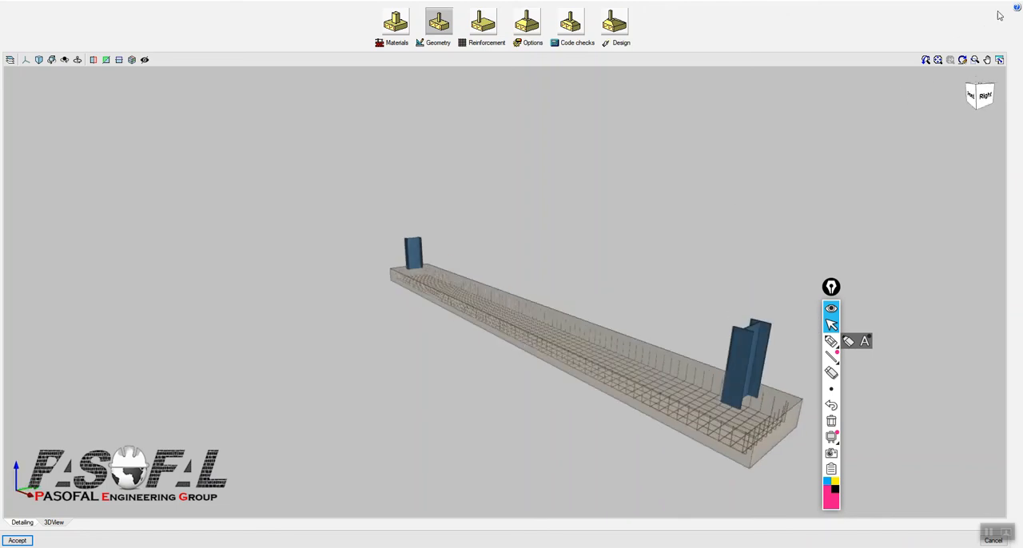